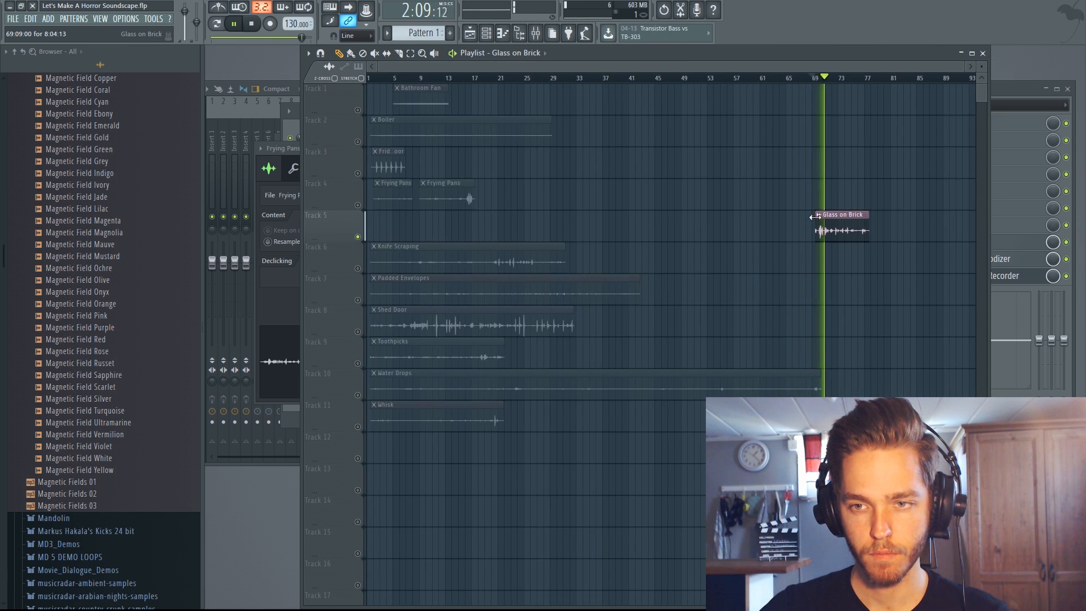
# - Move the Glass on Brick clip on track 5 to the start of the playlist
pyautogui.moveTo(814, 216); pyautogui.dragTo(468, 220)
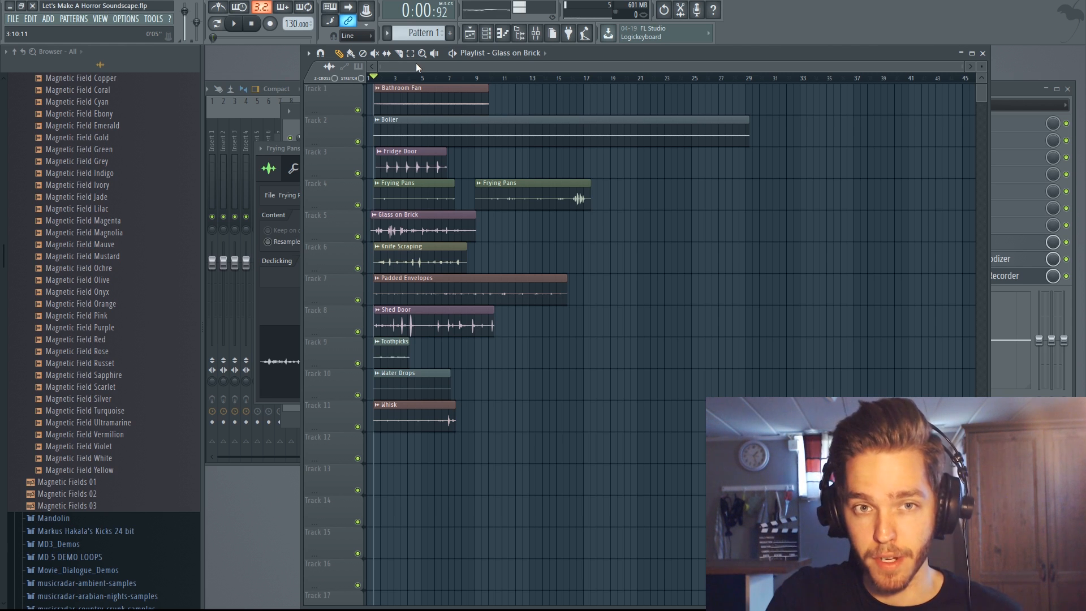
# - Bring up the channel rack and mixer, and link Toothpicks and Bathroom Fan to mixer inserts 1 and 2
pyautogui.press('F6')
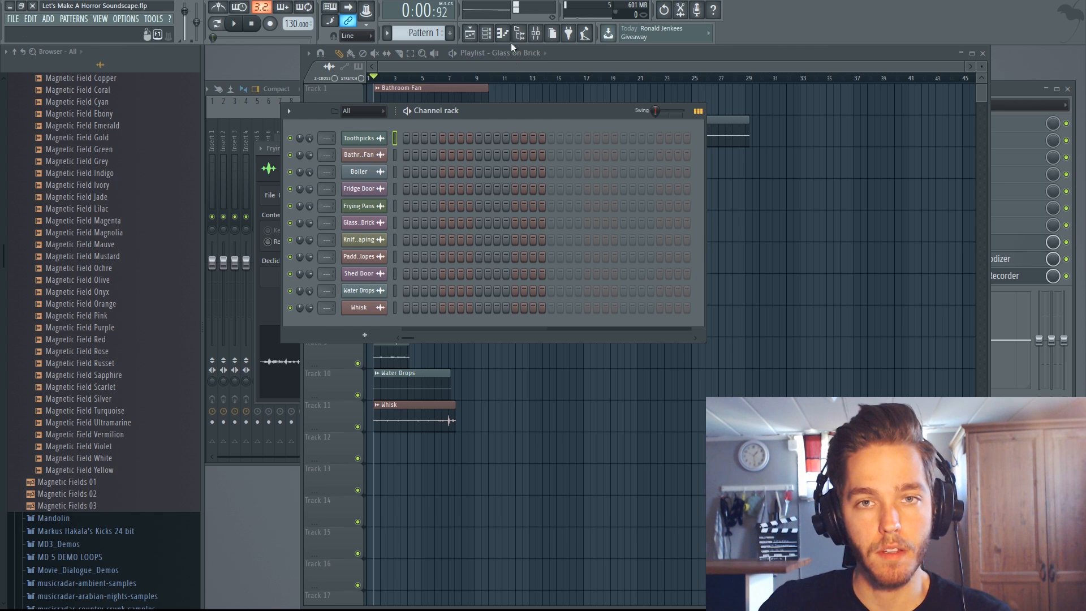
pyautogui.click(535, 33)
pyautogui.moveTo(348, 89); pyautogui.dragTo(450, 90)
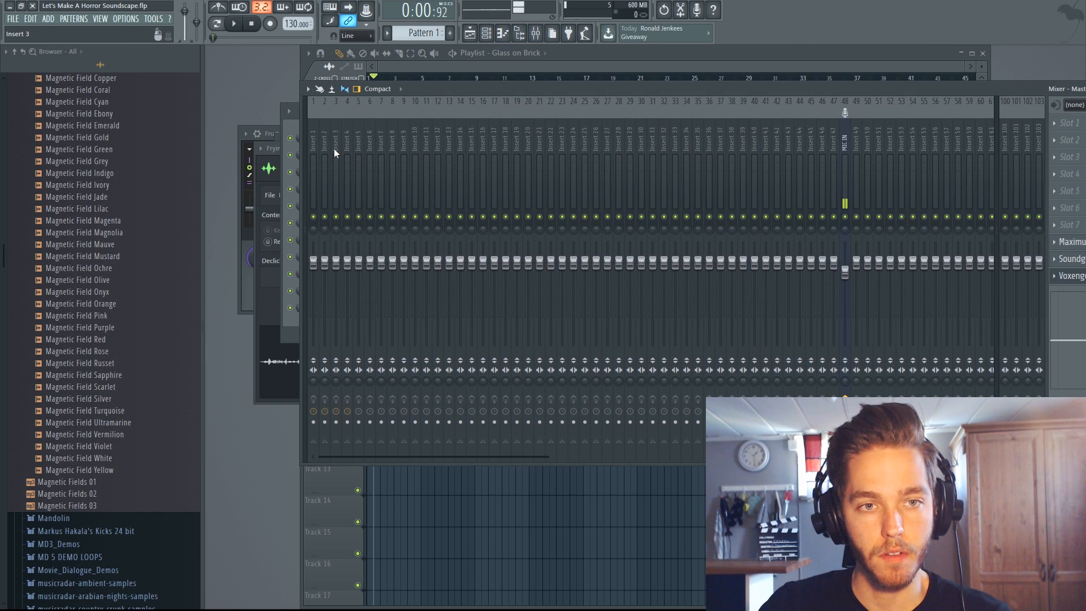
pyautogui.click(314, 144)
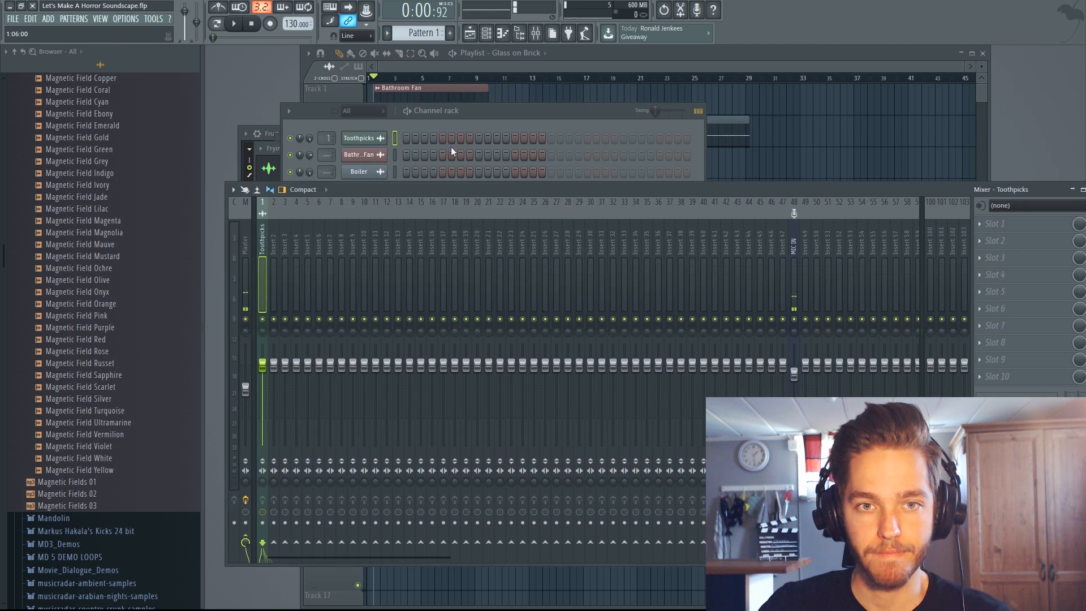
pyautogui.click(275, 238)
pyautogui.hotkey('ctrl', 'l')
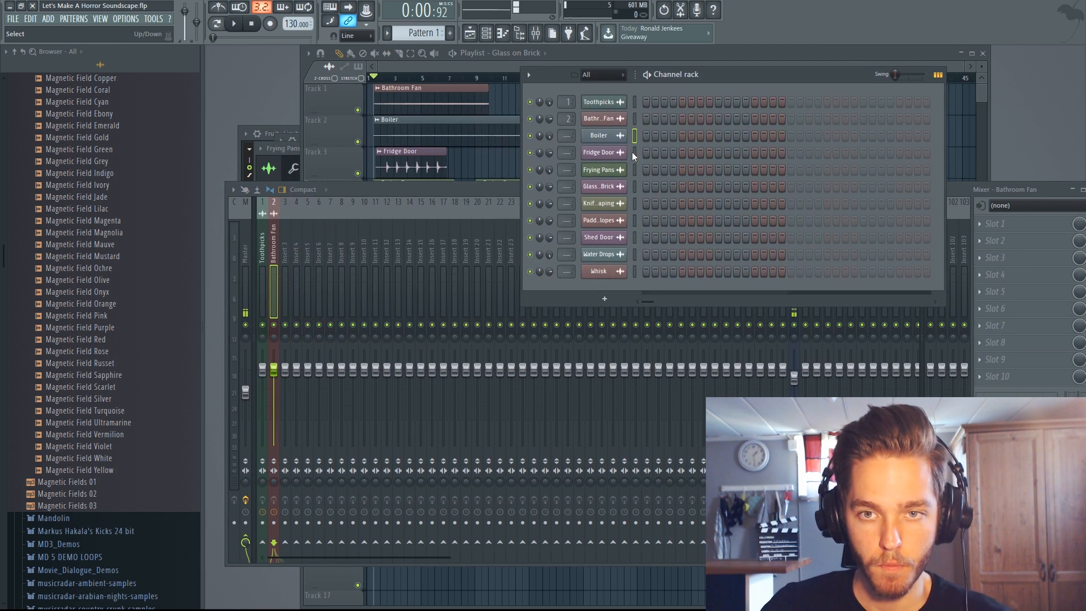
# - Link the Boiler, Fridge Door and Frying Pans channels to mixer inserts 3, 4 and 5
pyautogui.click(285, 291)
pyautogui.hotkey('ctrl', 'l')
pyautogui.click(634, 153)
pyautogui.click(296, 291)
pyautogui.hotkey('ctrl', 'l')
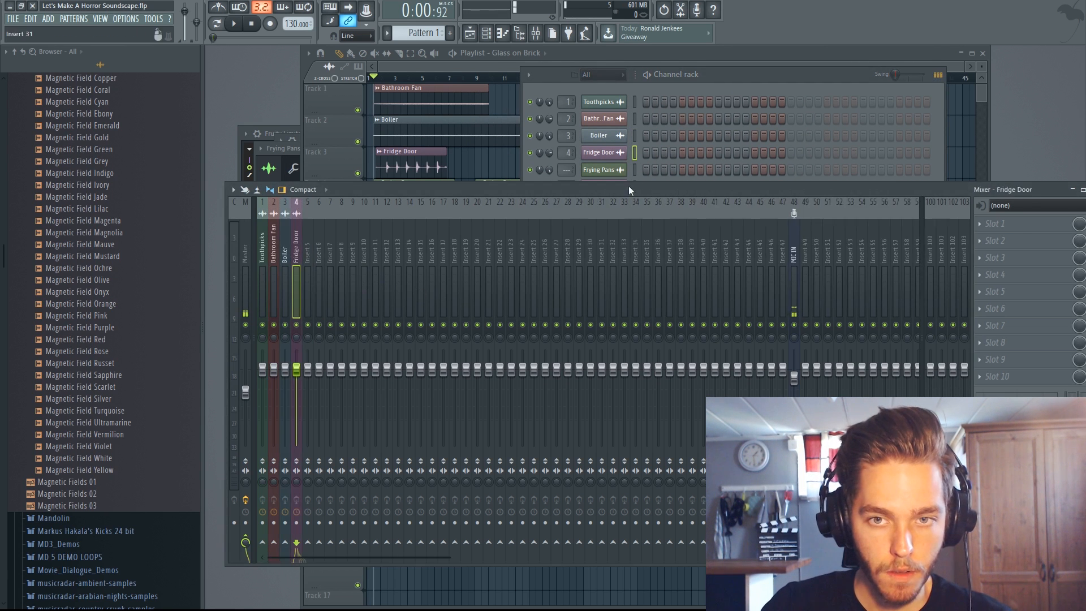
pyautogui.click(635, 170)
pyautogui.click(307, 291)
pyautogui.hotkey('ctrl', 'l')
# - Link the Glass on Brick, Knife Scraping and Padded Envelopes channels to mixer inserts 6, 7 and 8
pyautogui.hotkey('ctrl', 'l')
pyautogui.click(635, 204)
pyautogui.click(330, 249)
pyautogui.hotkey('ctrl', 'l')
pyautogui.click(635, 220)
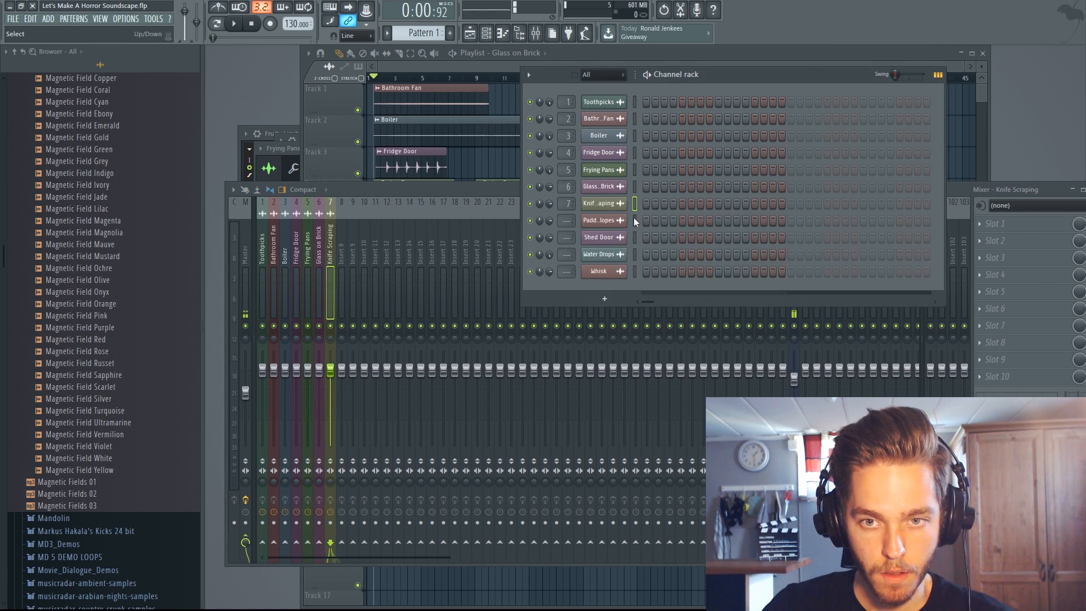
pyautogui.click(341, 283)
# - Link the Shed Door, Water Drops and Whisk channels to mixer inserts 9, 10 and 11
pyautogui.hotkey('ctrl', 'l')
pyautogui.click(634, 237)
pyautogui.hotkey('ctrl', 'l')
pyautogui.click(366, 254)
pyautogui.click(639, 256)
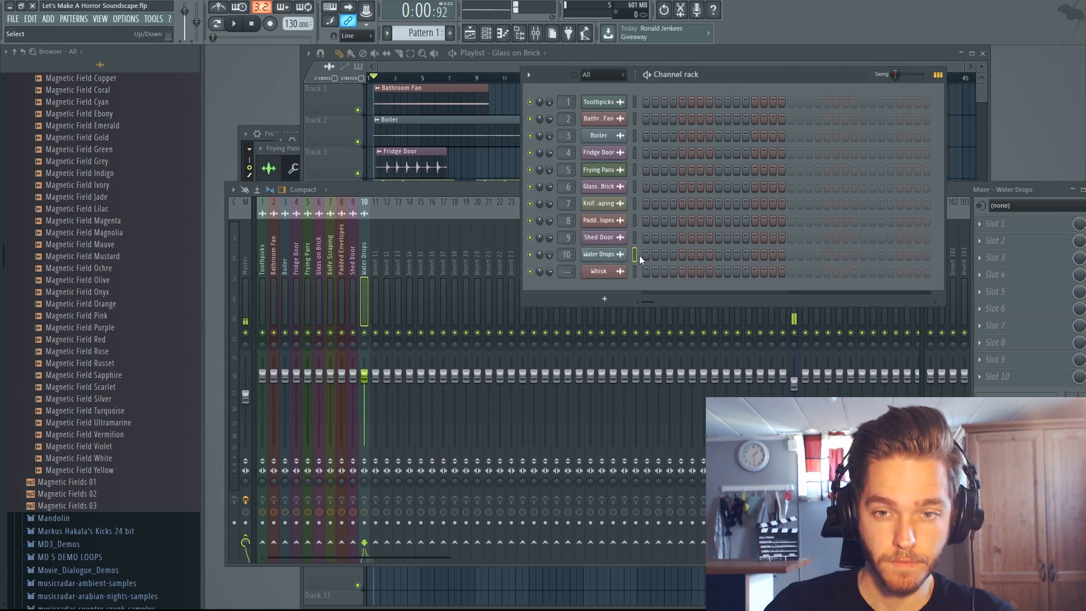
pyautogui.hotkey('ctrl', 'l')
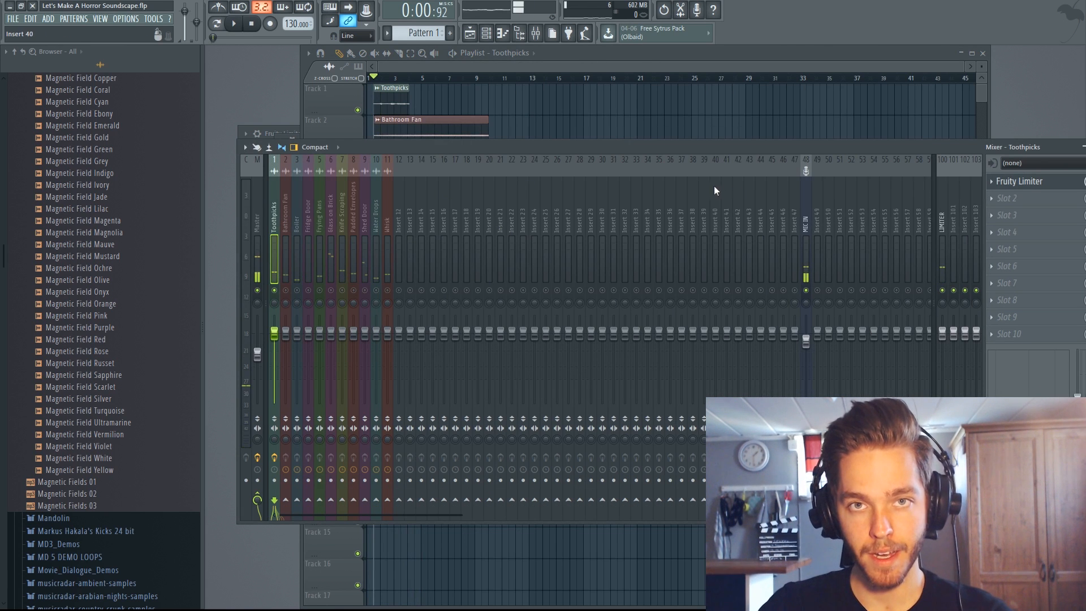
# - Raise the Fruity Limiter gain on the Toothpicks insert while the sound plays back
pyautogui.click(1038, 182)
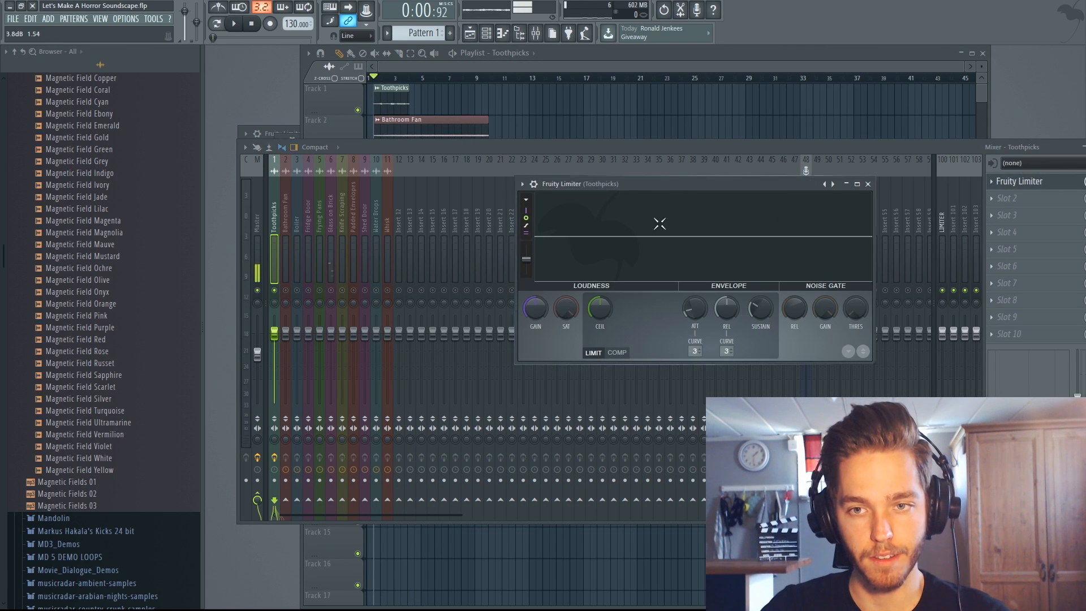
pyautogui.moveTo(692, 182); pyautogui.dragTo(697, 151)
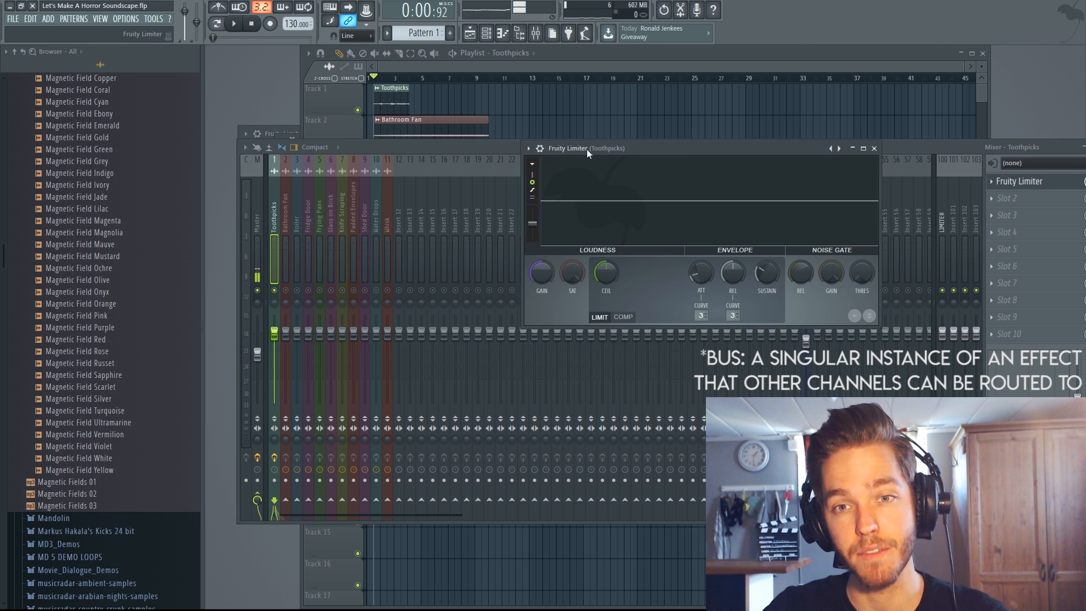
pyautogui.press('space')
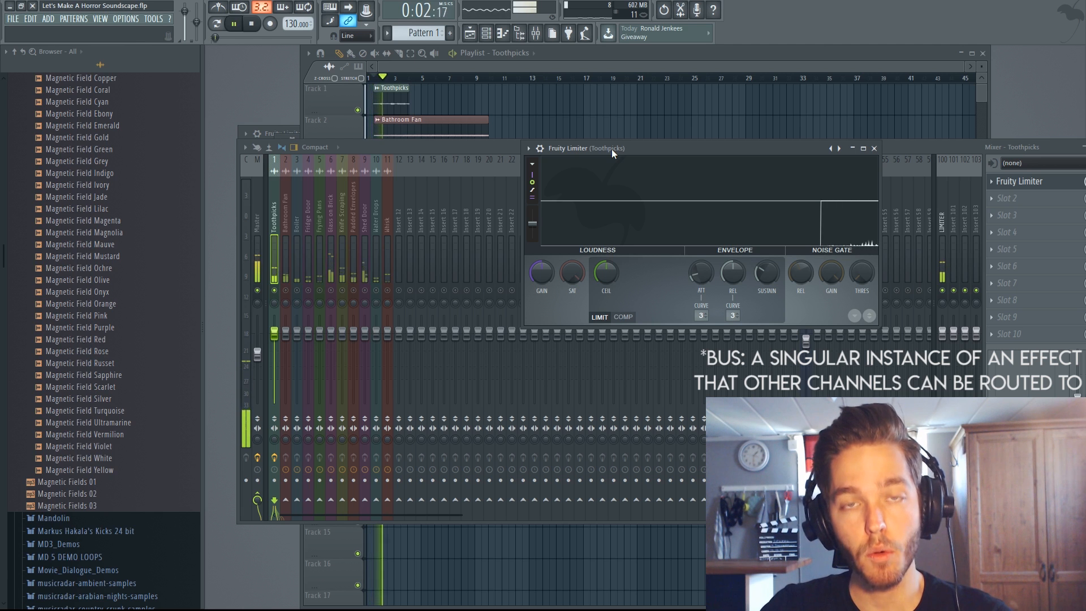
pyautogui.moveTo(542, 278)
pyautogui.mouseDown()
pyautogui.moveTo(542, 251)
pyautogui.moveTo(542, 261)
pyautogui.mouseUp()
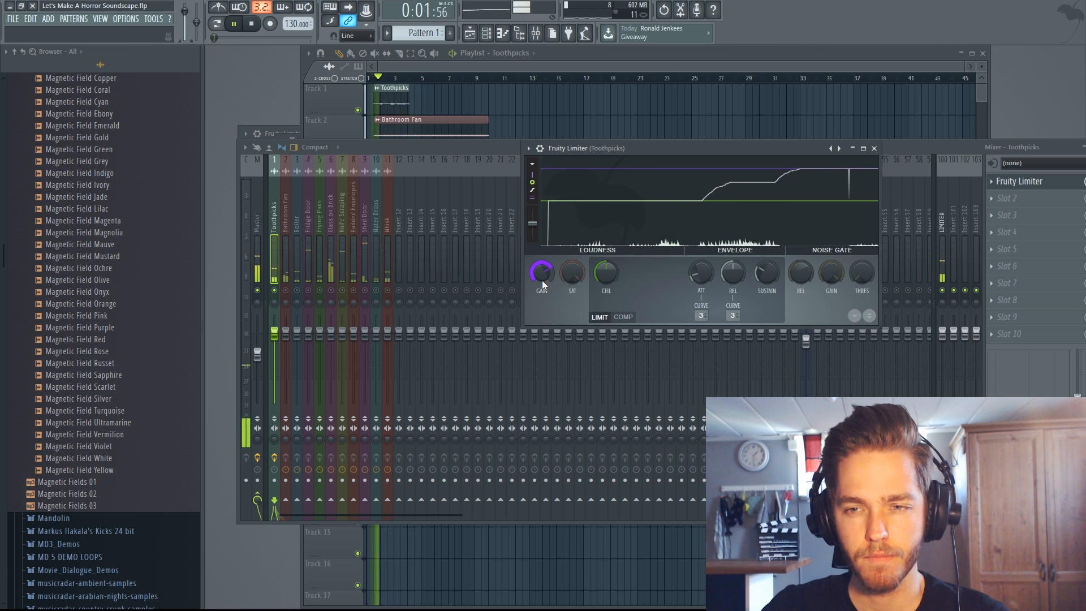
pyautogui.moveTo(541, 280); pyautogui.dragTo(541, 284)
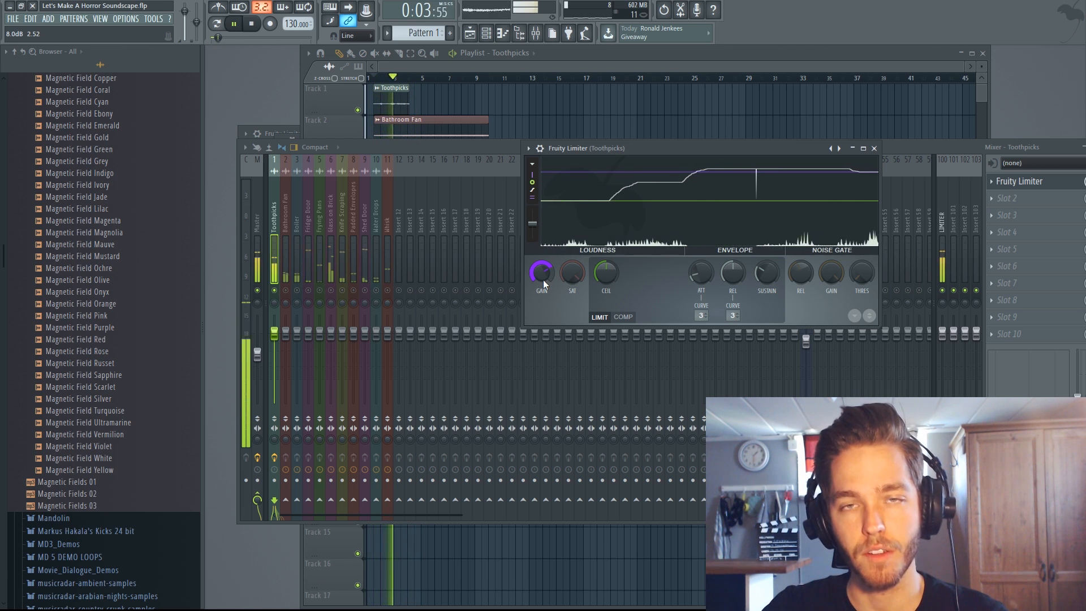
pyautogui.click(873, 148)
pyautogui.press('space')
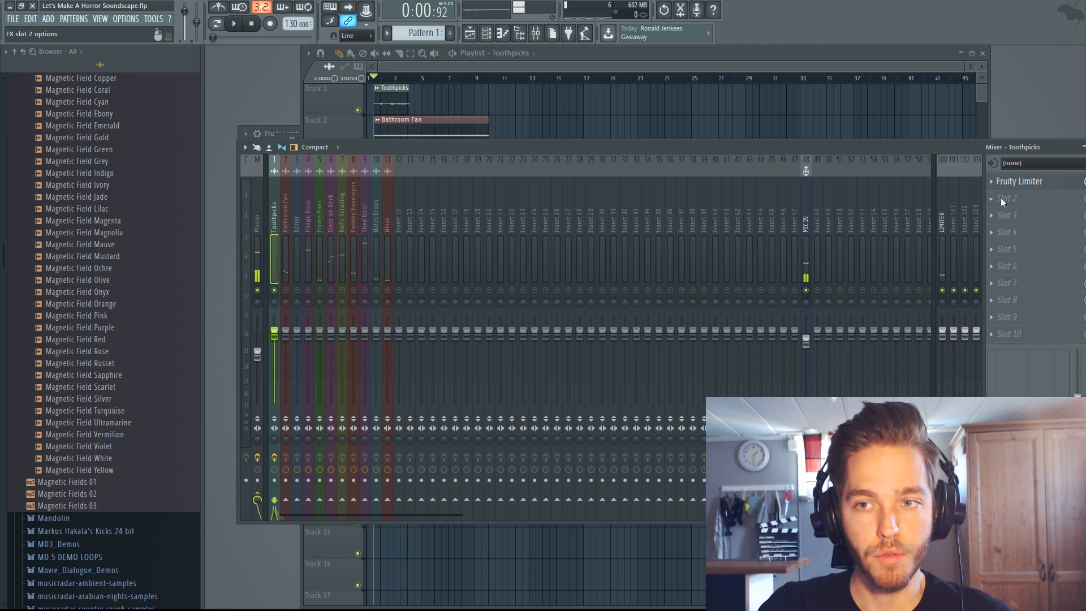
# - Add Fruity parametric EQ 2 to the Toothpicks insert, lower band 1 to -18.0 dB at about 81 Hz, and audition the sound
pyautogui.click(934, 89)
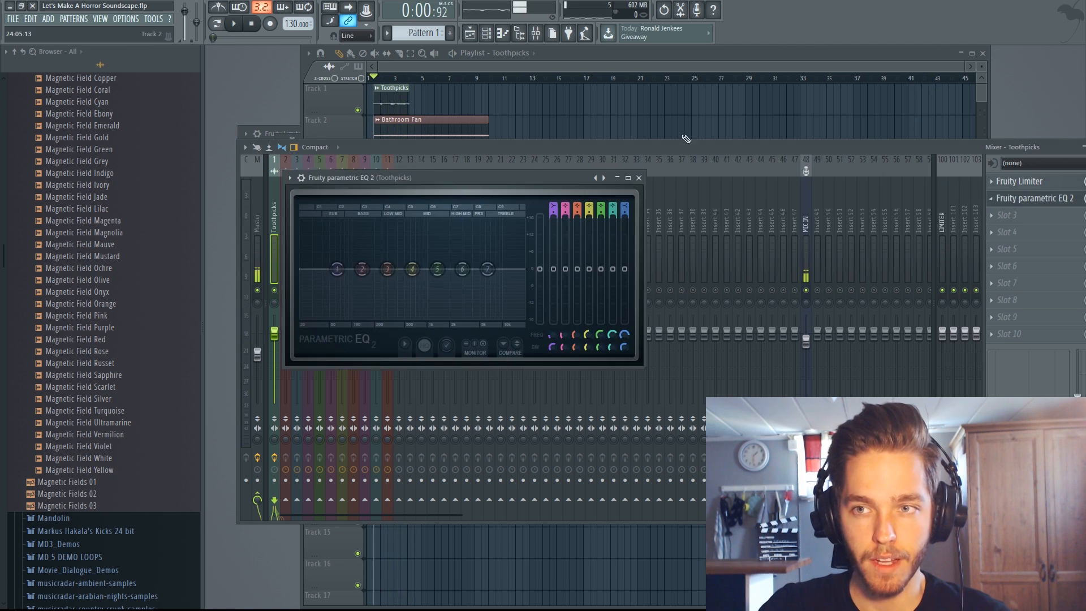
pyautogui.press('space')
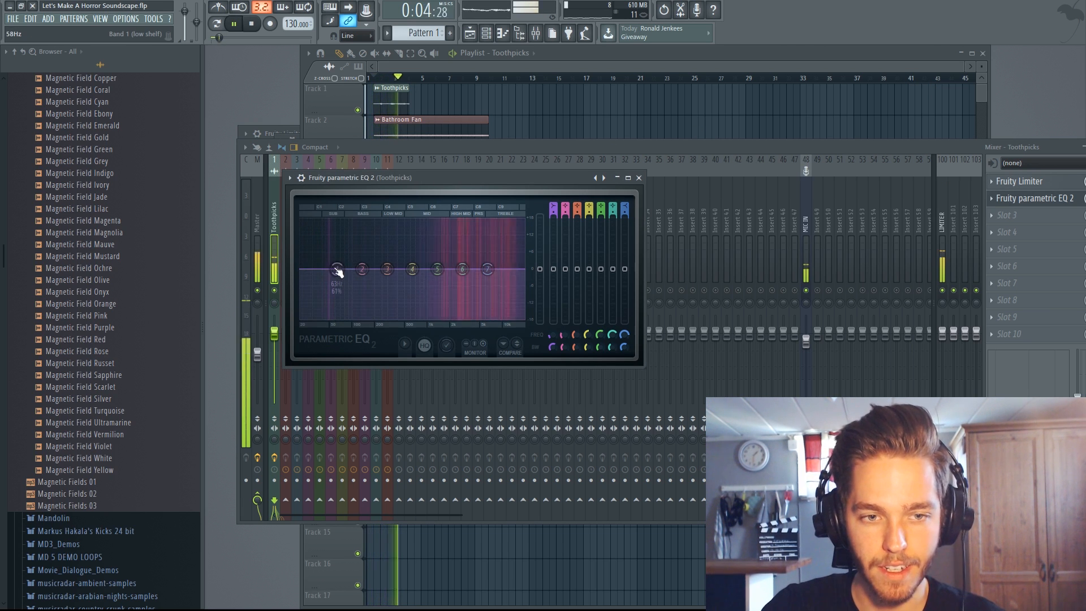
pyautogui.moveTo(337, 270); pyautogui.dragTo(339, 315)
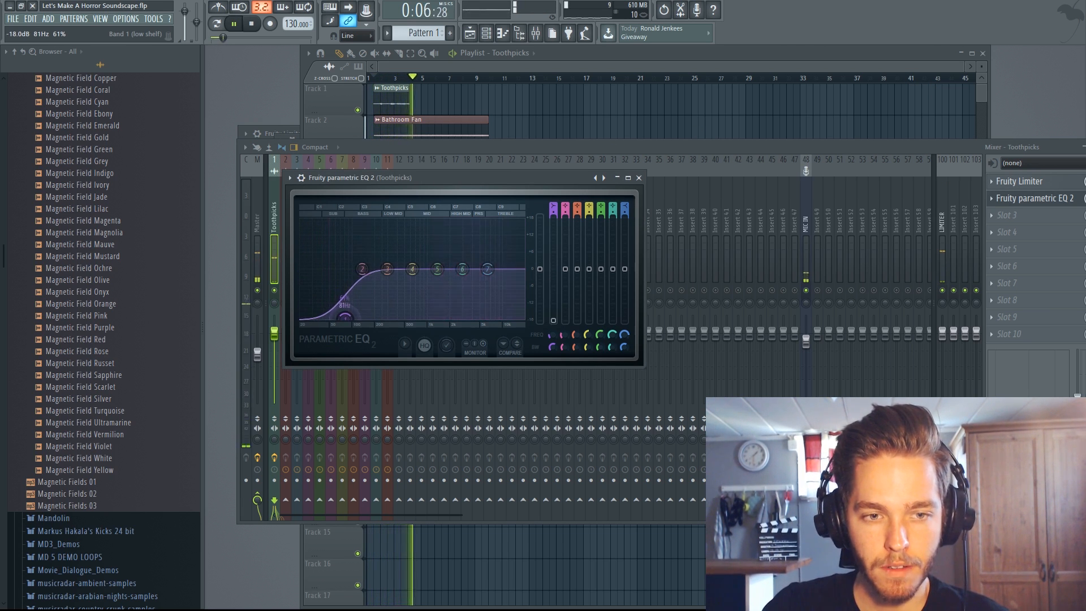
pyautogui.press('space')
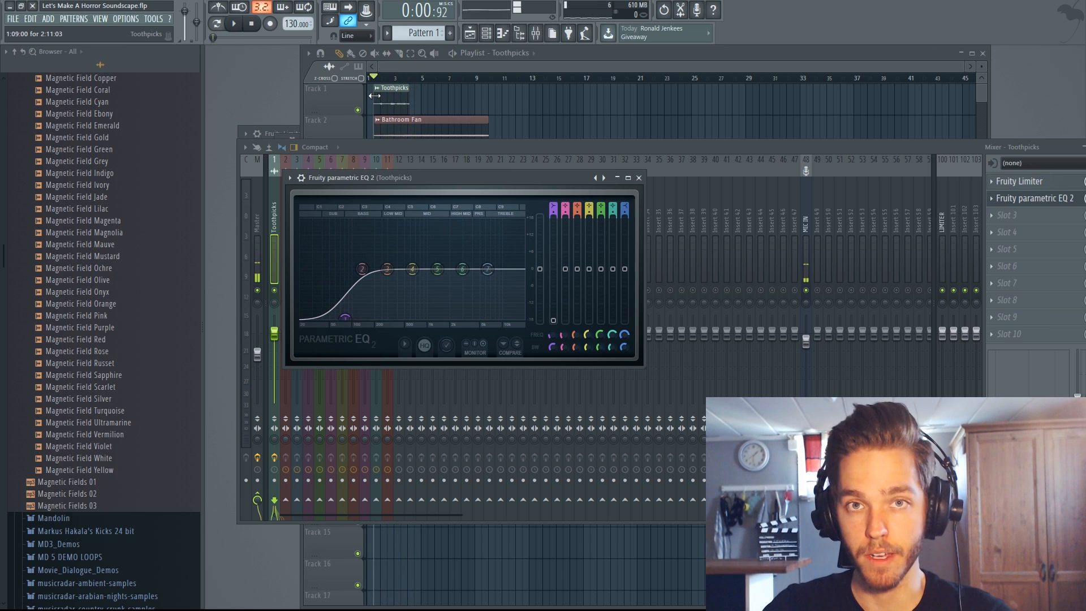
pyautogui.press('space')
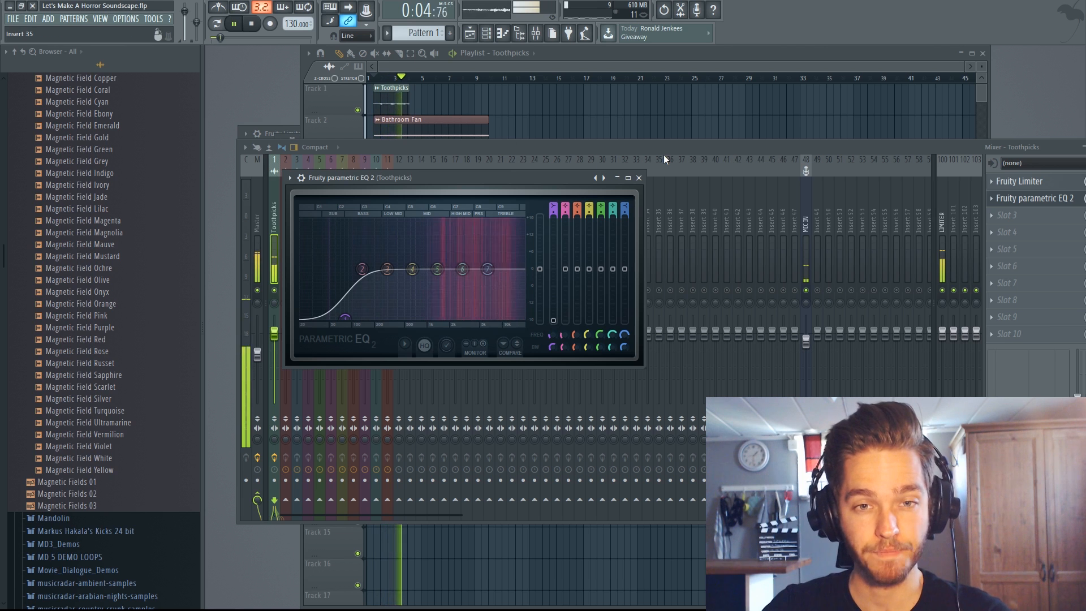
pyautogui.click(639, 178)
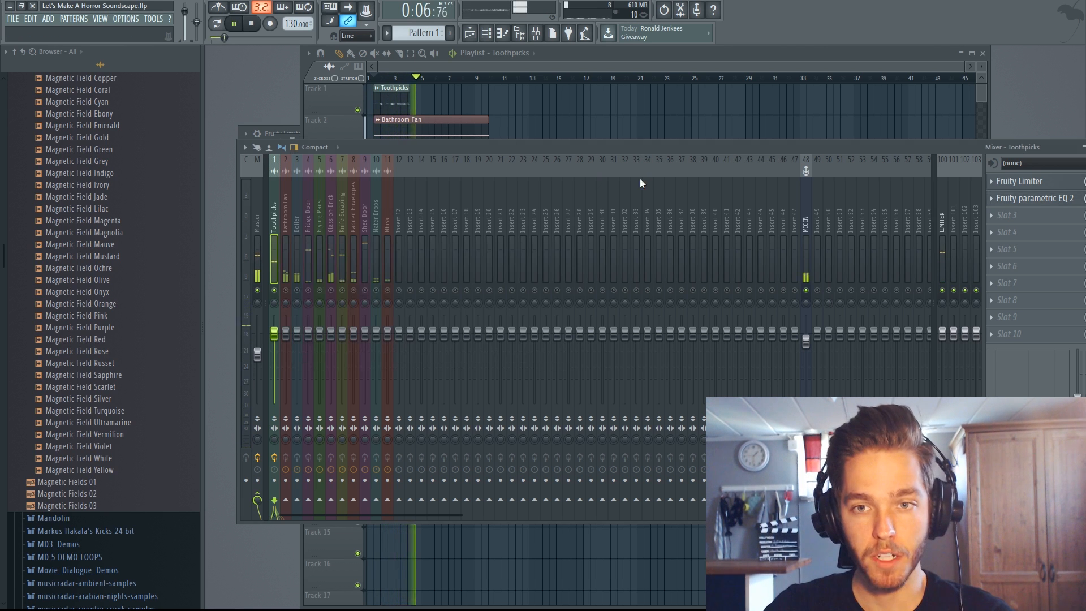
pyautogui.press('space')
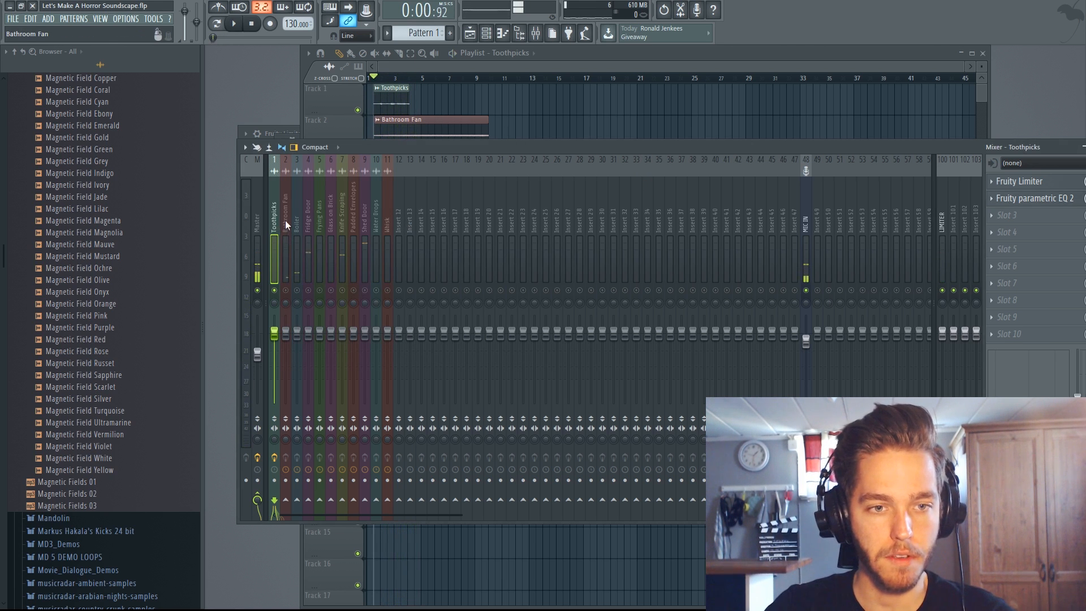
# - Add a Fruity Limiter to the Bathroom Fan insert and raise its gain during playback
pyautogui.click(287, 224)
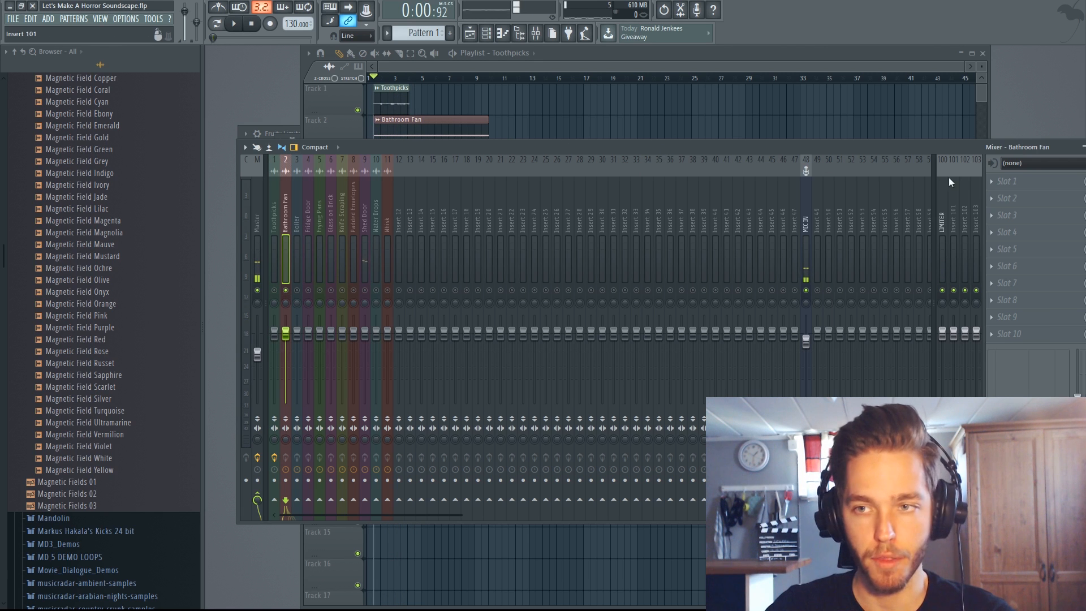
pyautogui.press('space')
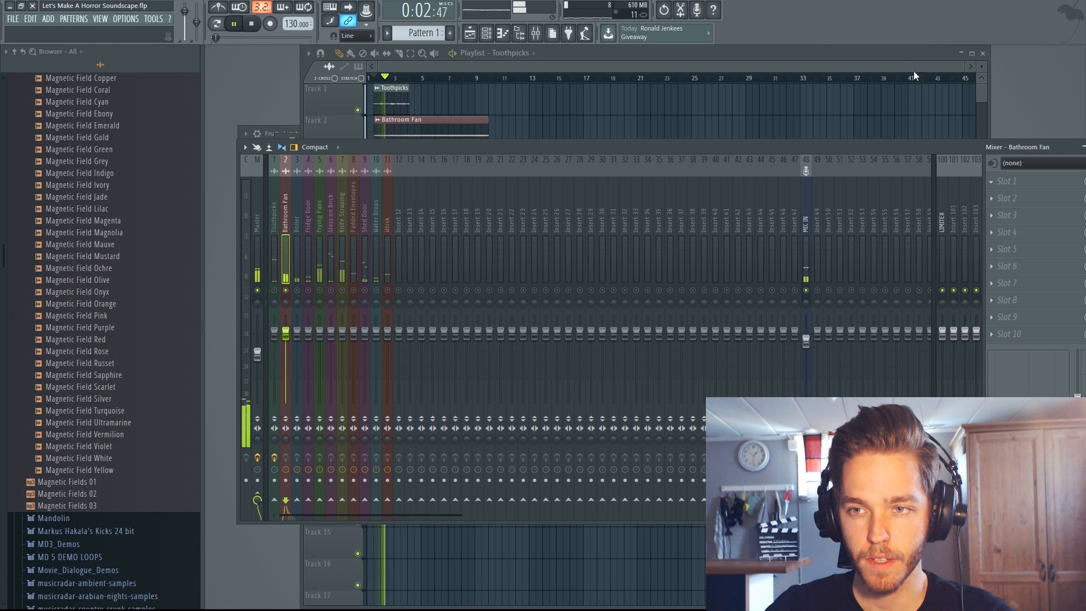
pyautogui.click(1006, 181)
pyautogui.moveTo(317, 320); pyautogui.dragTo(317, 308)
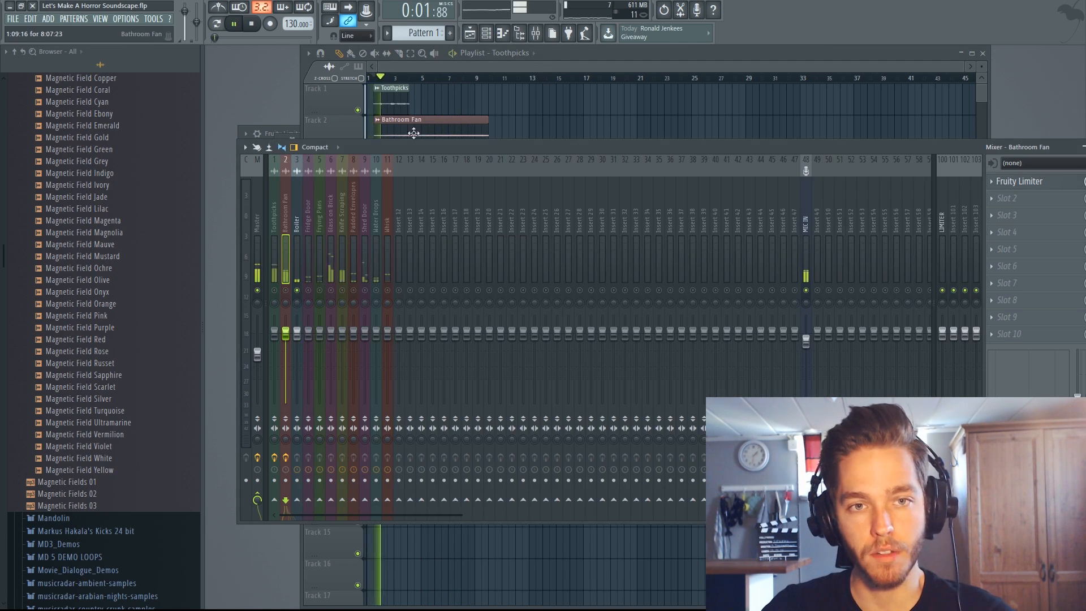
# - Add a Fruity Limiter to the Boiler insert and raise its gain
pyautogui.press('F5')
pyautogui.press('F9')
pyautogui.click(297, 223)
pyautogui.click(1007, 181)
pyautogui.moveTo(228, 226); pyautogui.dragTo(228, 217)
pyautogui.click(558, 104)
pyautogui.press('F5')
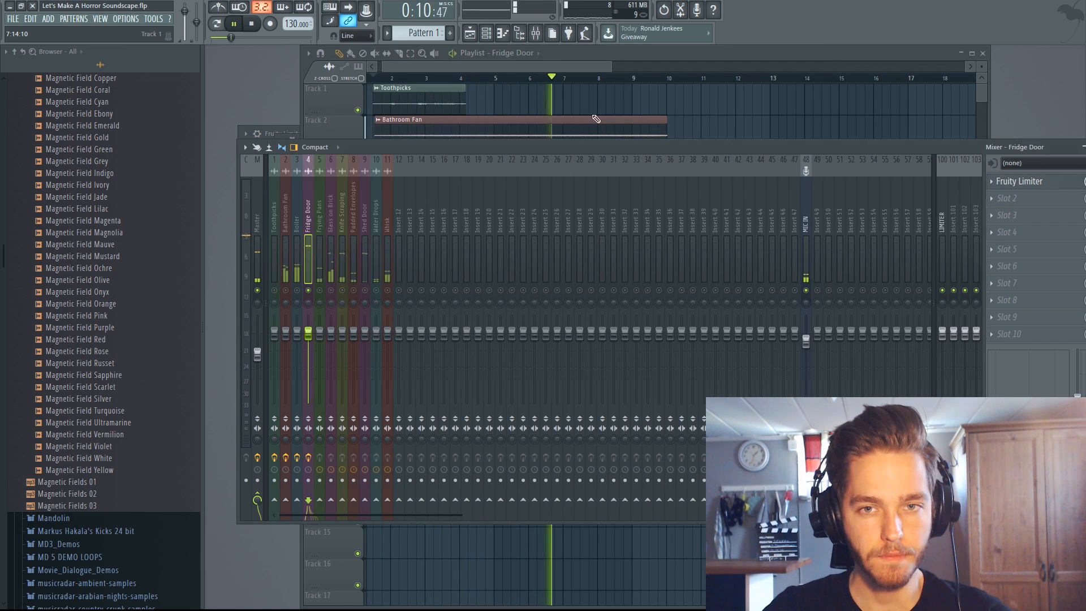
# - Stop playback and select the Frying Pans insert in the mixer
pyautogui.rightClick(597, 112)
pyautogui.press('space')
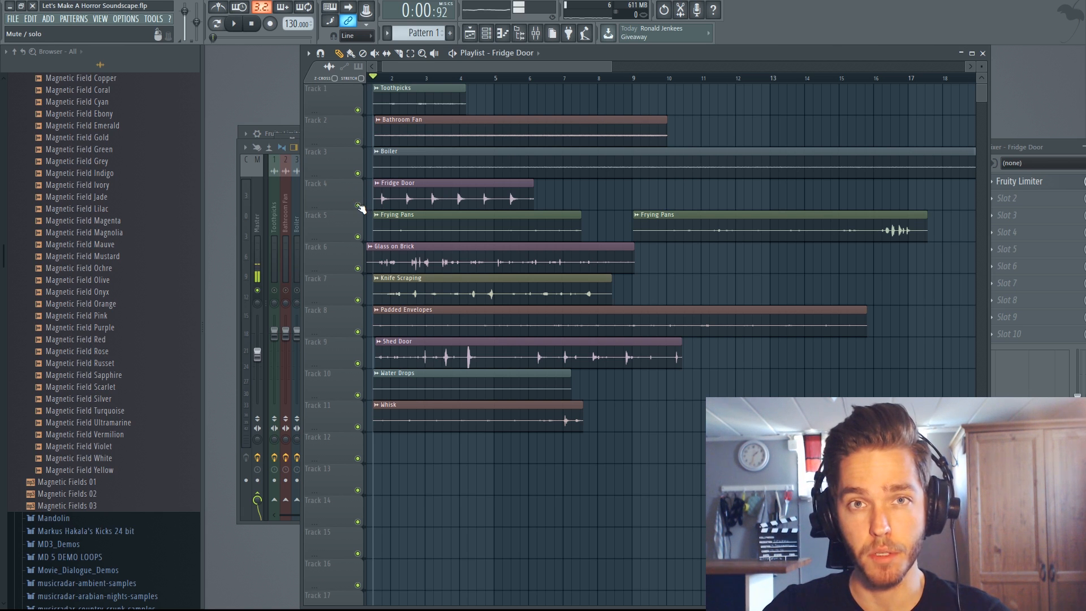
pyautogui.click(239, 170)
pyautogui.click(319, 240)
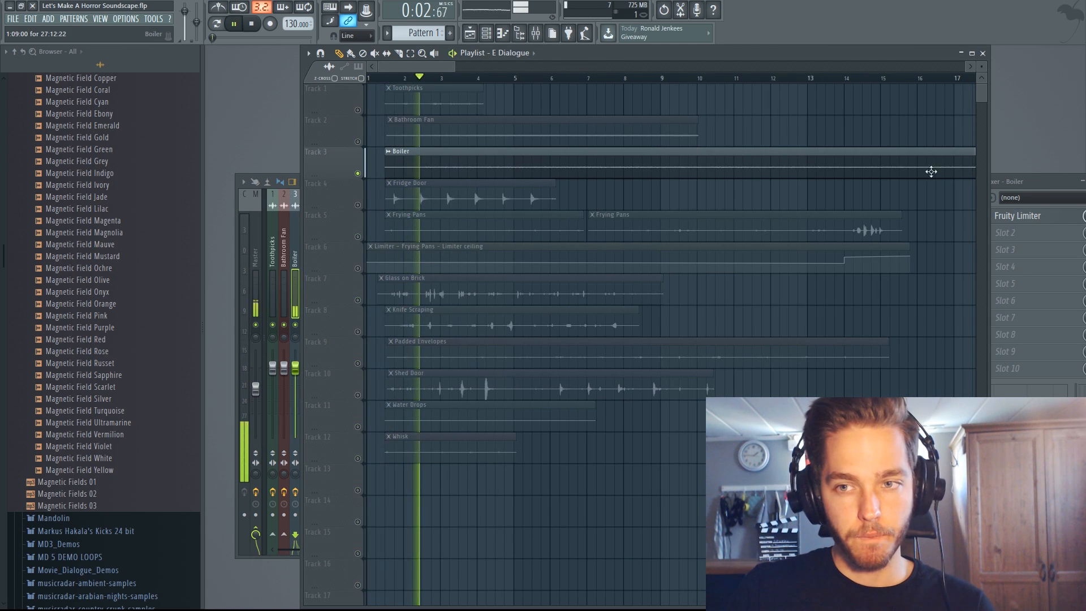
# - Add Fruity parametric EQ 2 to the Boiler insert and pull band 1 fully down to cut the low rumble
pyautogui.click(1064, 187)
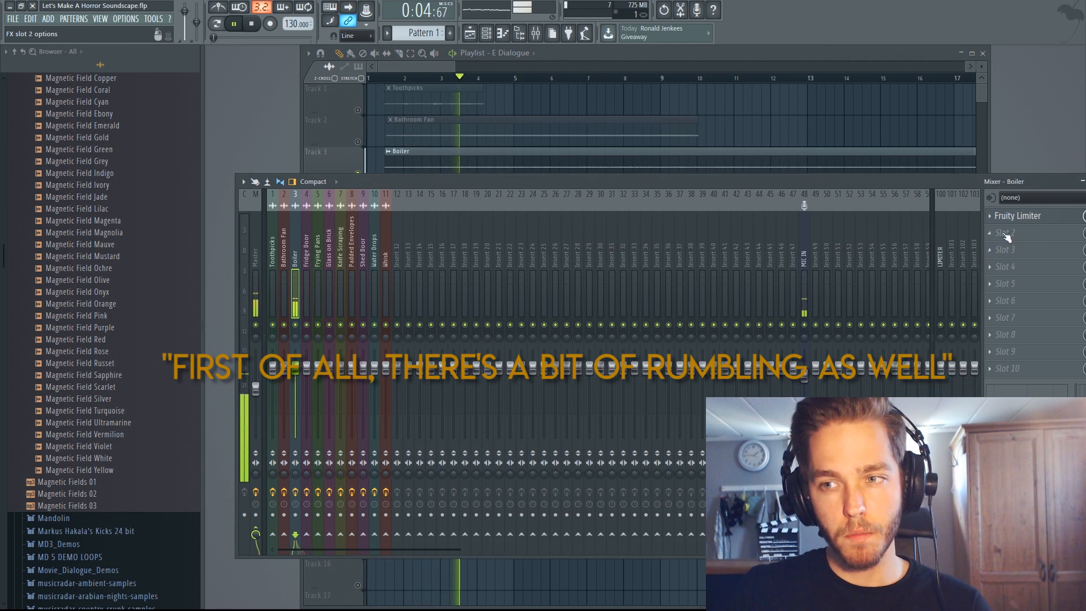
pyautogui.click(928, 90)
pyautogui.moveTo(278, 210); pyautogui.dragTo(273, 258)
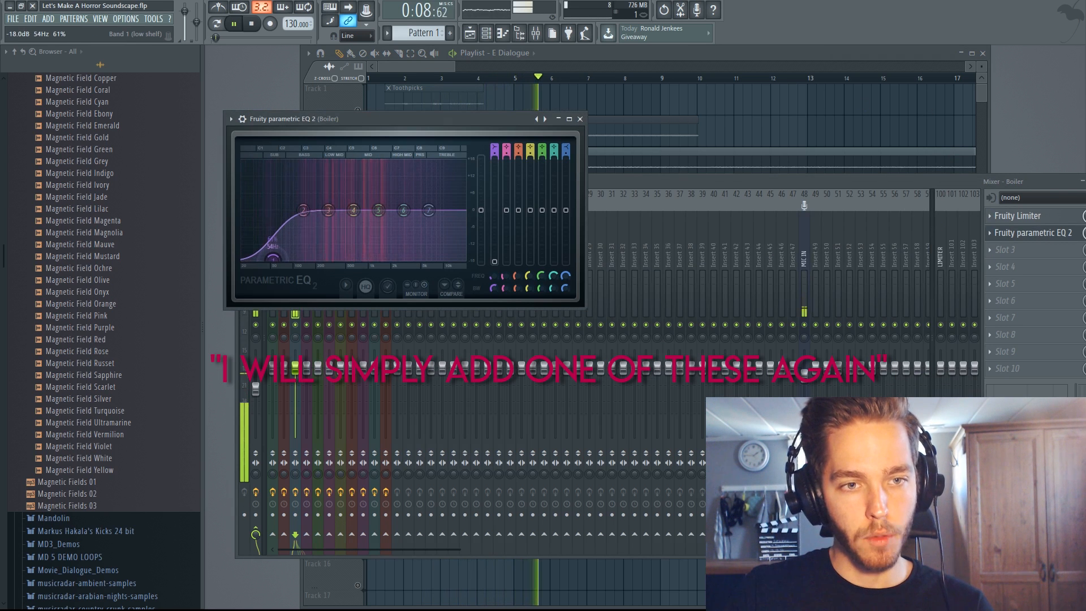
pyautogui.click(580, 119)
pyautogui.press('space')
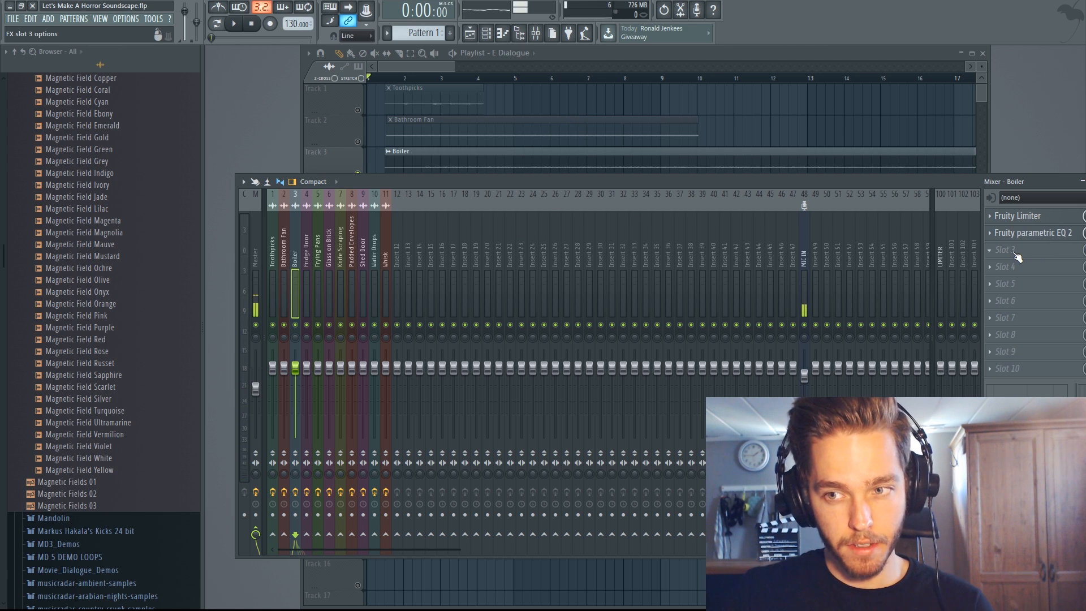
# - Rename the LIMITER mixer insert, number 100, as REVERB
pyautogui.click(941, 256)
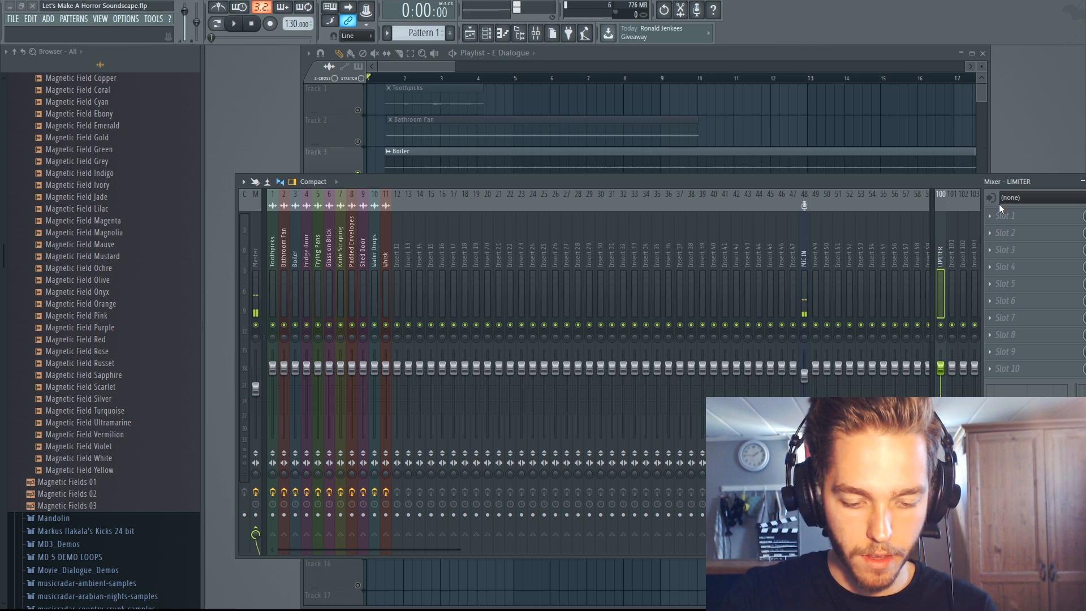
pyautogui.write('REVERB')
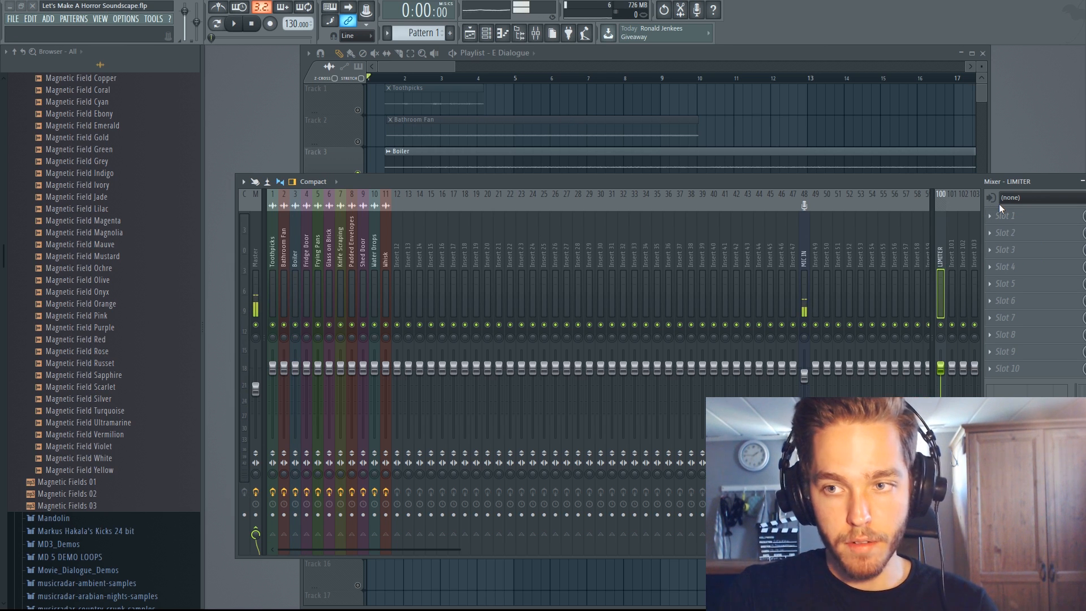
pyautogui.press('Return')
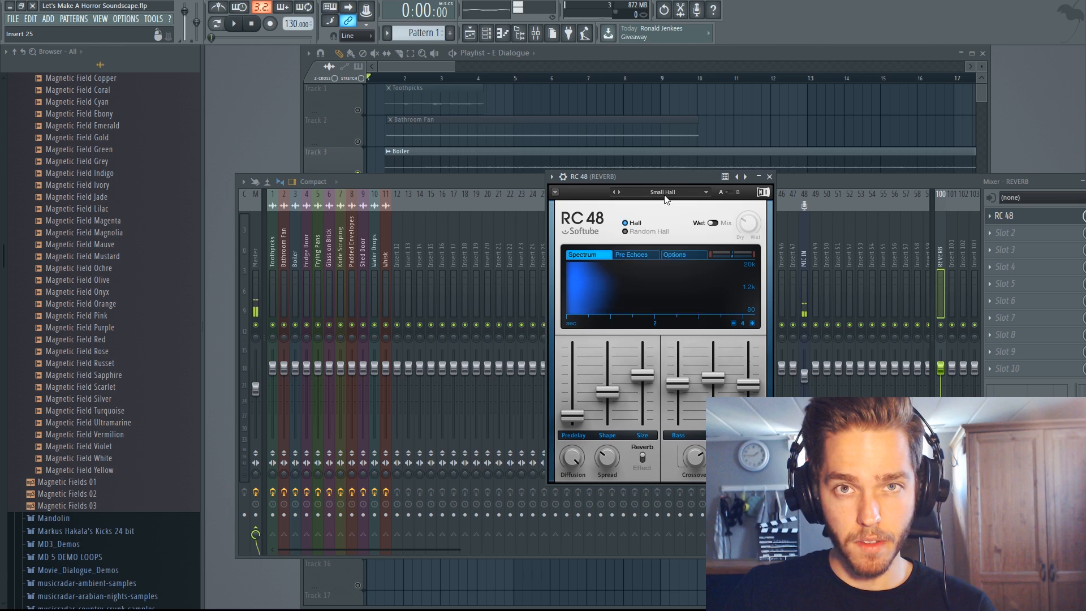
# - Load the Atmo Sphere preset from the Large category in the REVERB insert's RC 48 and close the plugin window
pyautogui.click(666, 195)
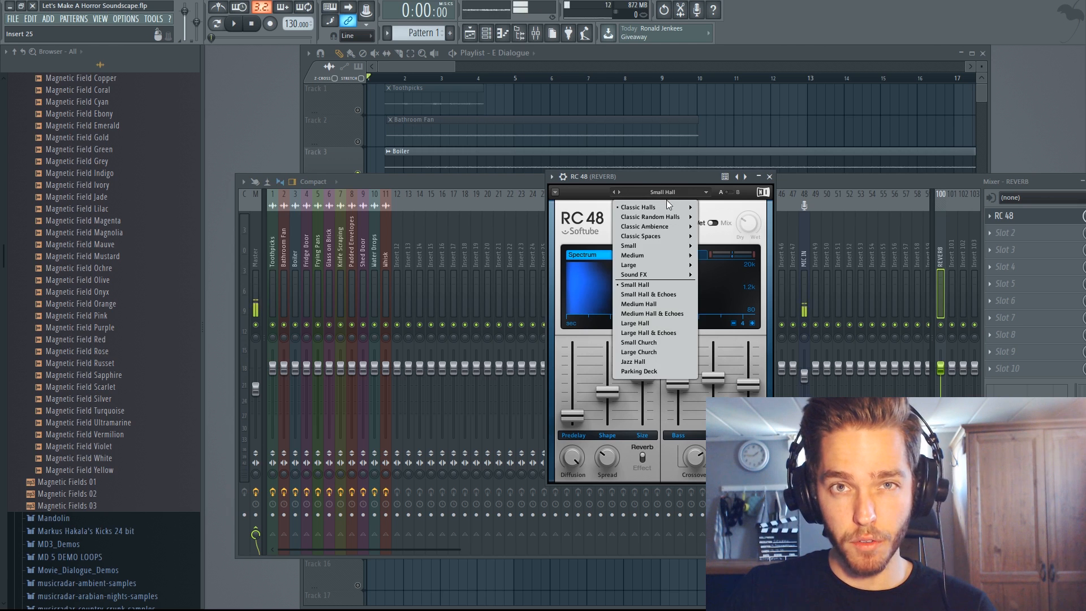
pyautogui.moveTo(673, 267)
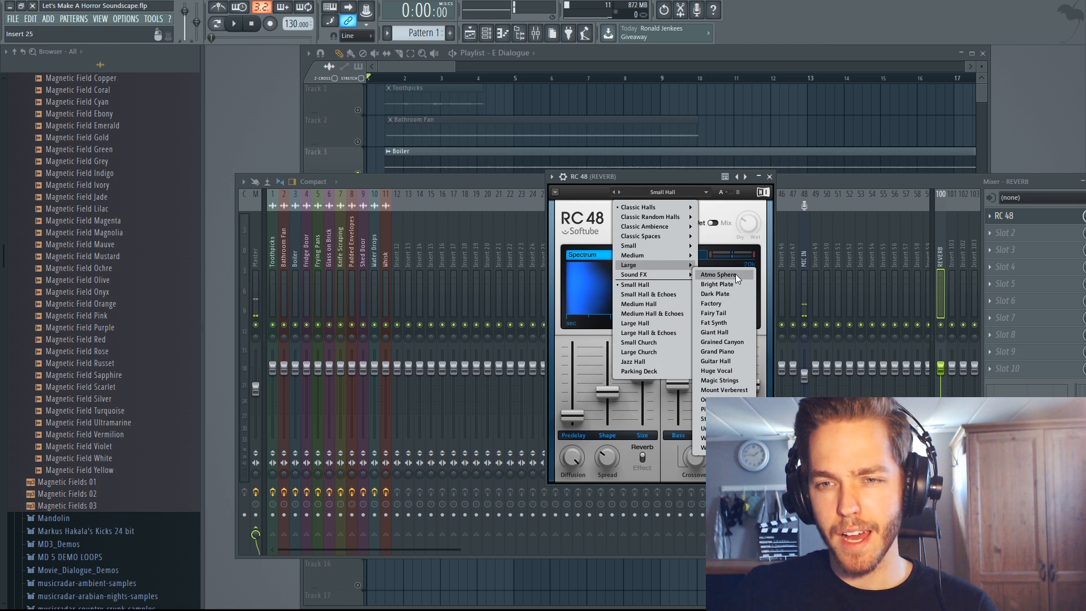
pyautogui.click(735, 274)
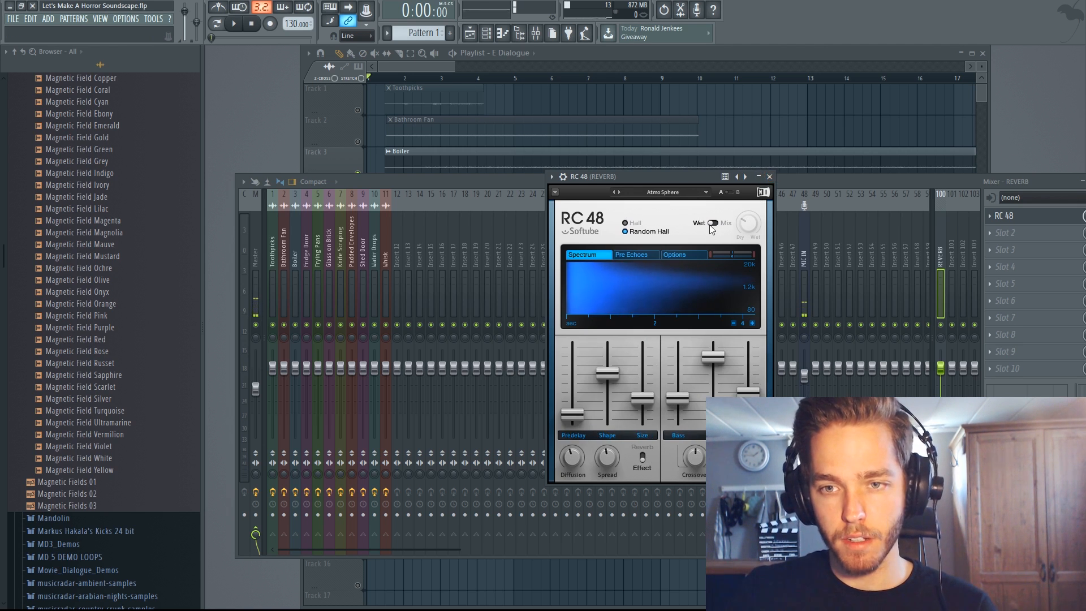
pyautogui.click(769, 176)
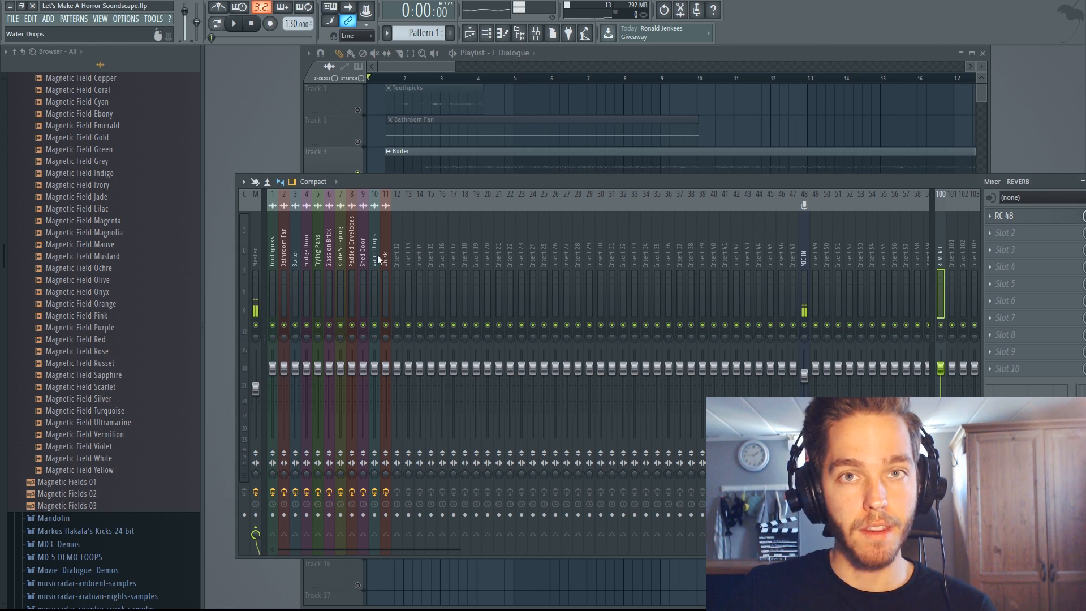
# - Send the Boiler insert to the REVERB bus and play the project to hear the wet sound
pyautogui.click(293, 341)
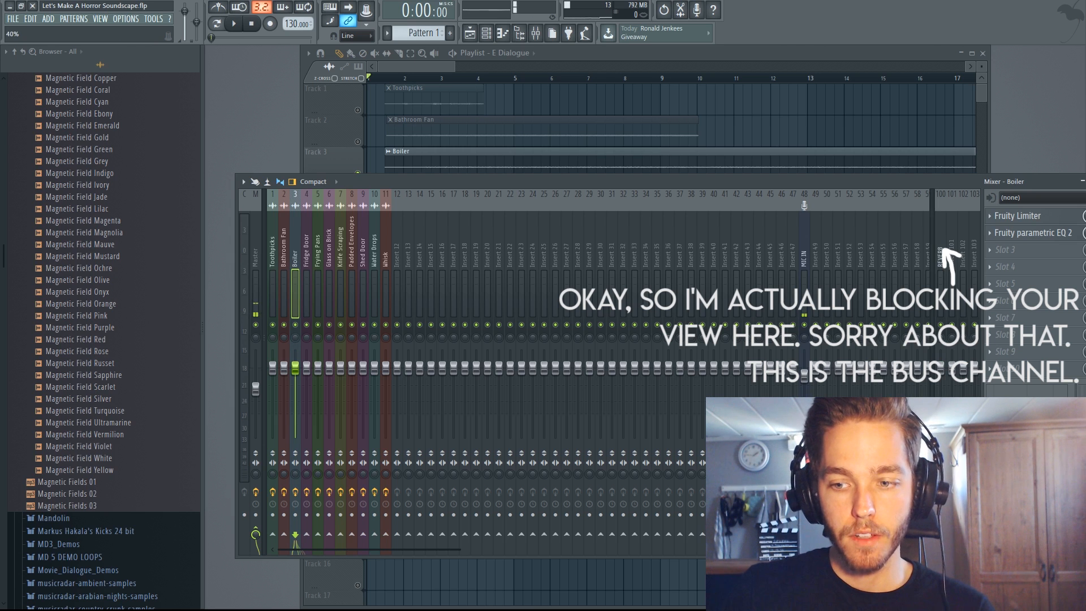
pyautogui.press('space')
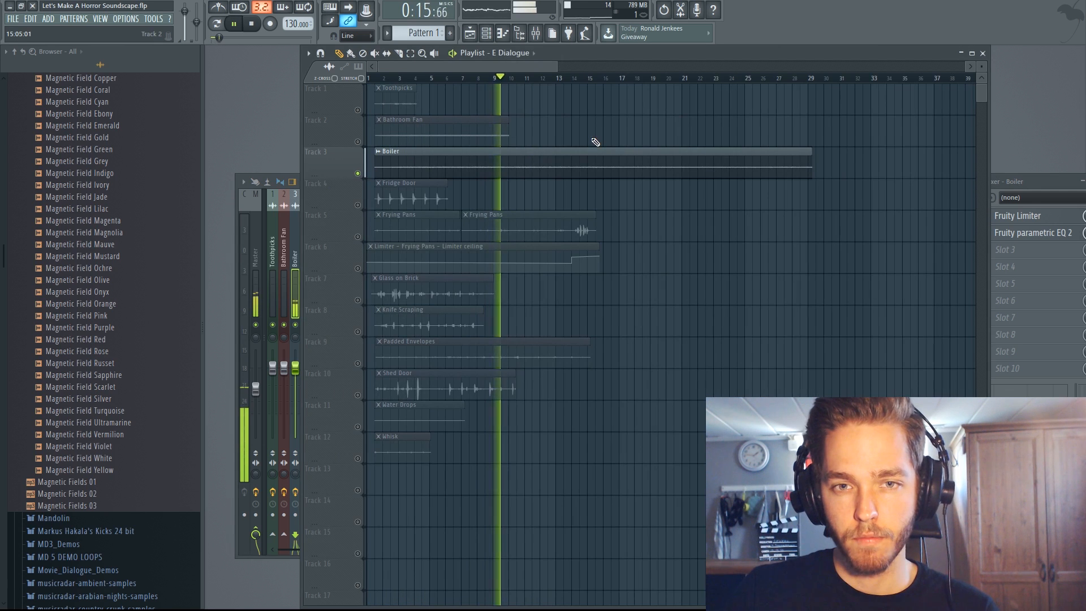
pyautogui.press('space')
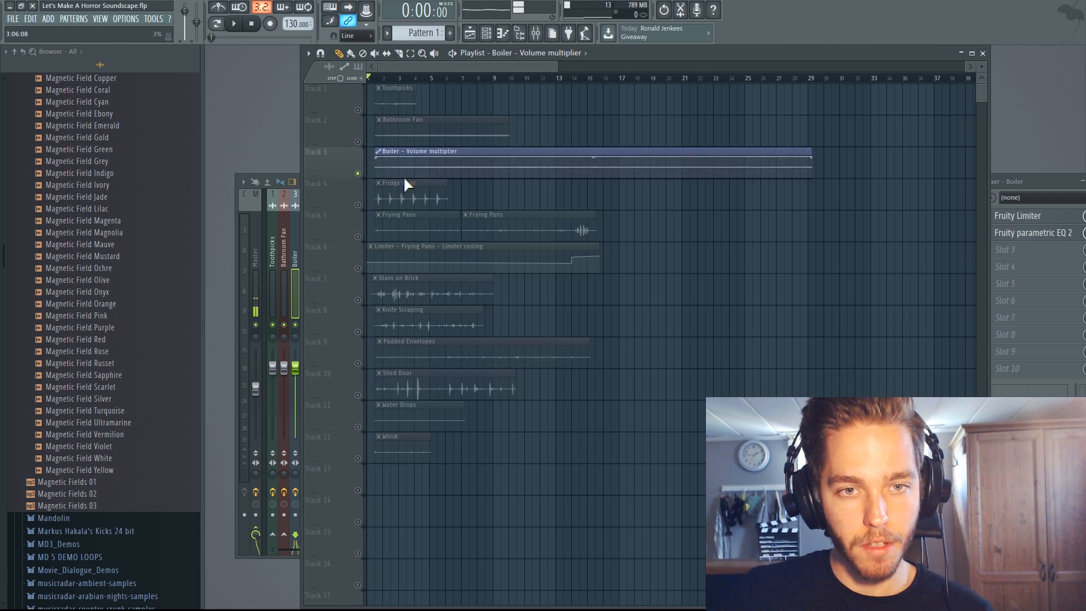
# - Add alternating dips and peaks to the Boiler volume automation over the clip's first two bars
pyautogui.scroll(4, 397, 174)
pyautogui.moveTo(419, 69); pyautogui.dragTo(406, 69)
pyautogui.scroll(2, 387, 159)
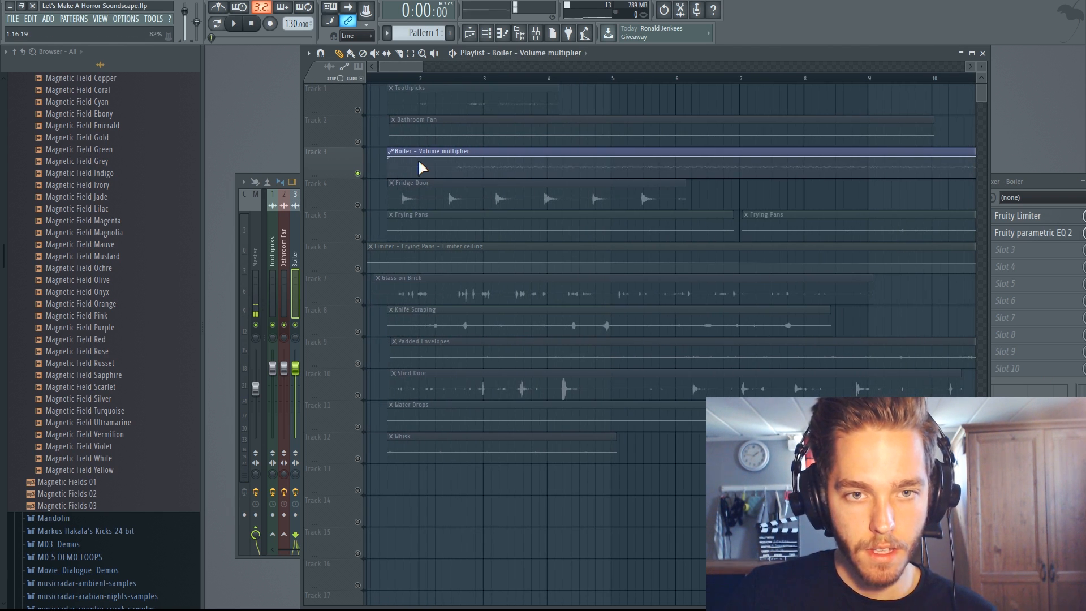
pyautogui.rightClick(418, 161)
pyautogui.rightClick(458, 160)
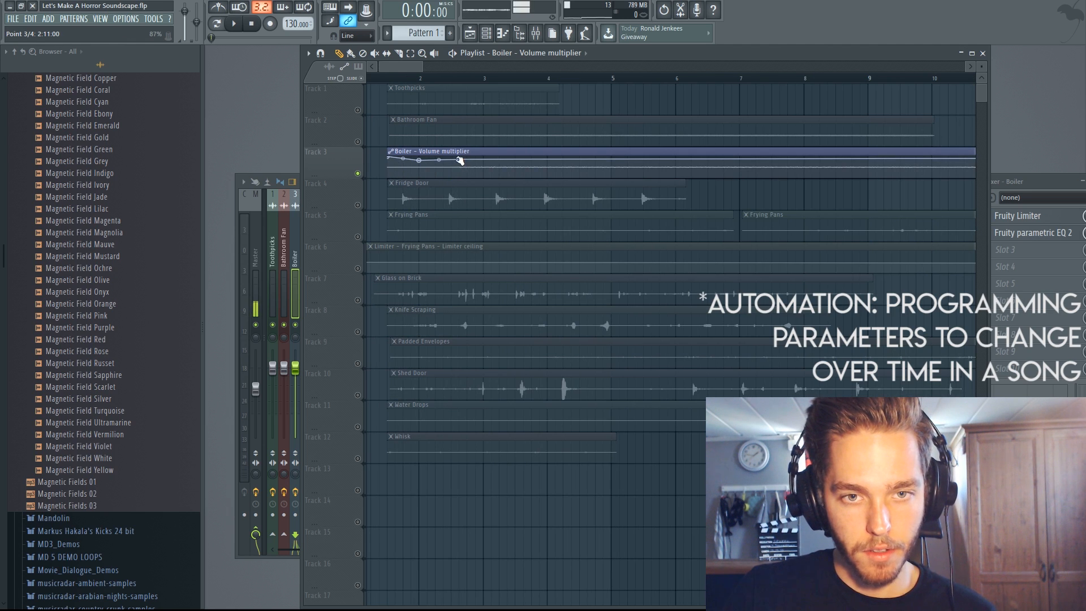
pyautogui.moveTo(458, 159); pyautogui.dragTo(460, 152)
pyautogui.rightClick(484, 163)
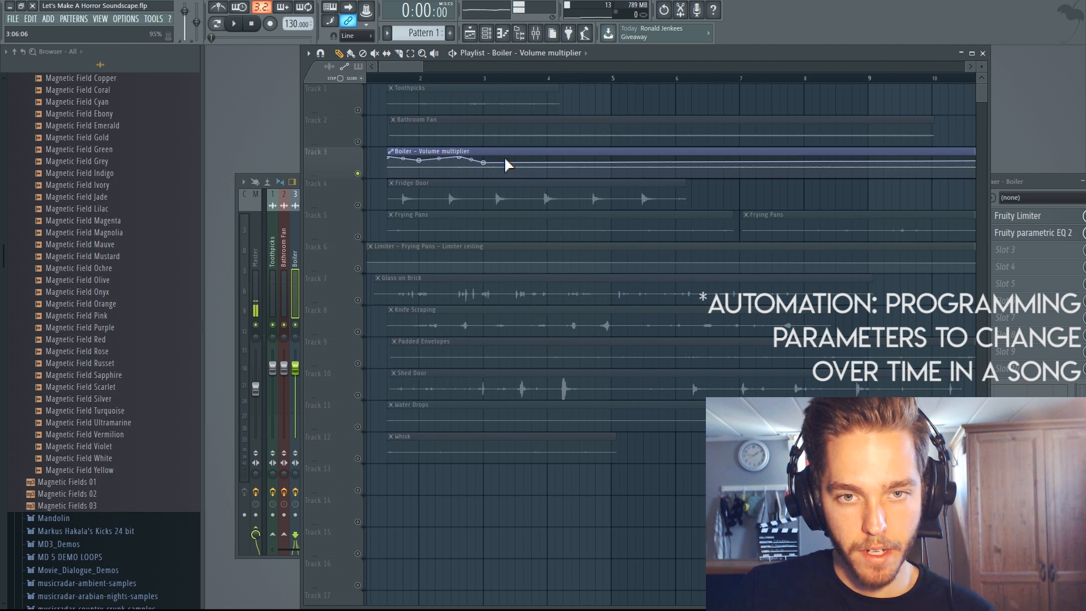
pyautogui.rightClick(506, 158)
pyautogui.press('space')
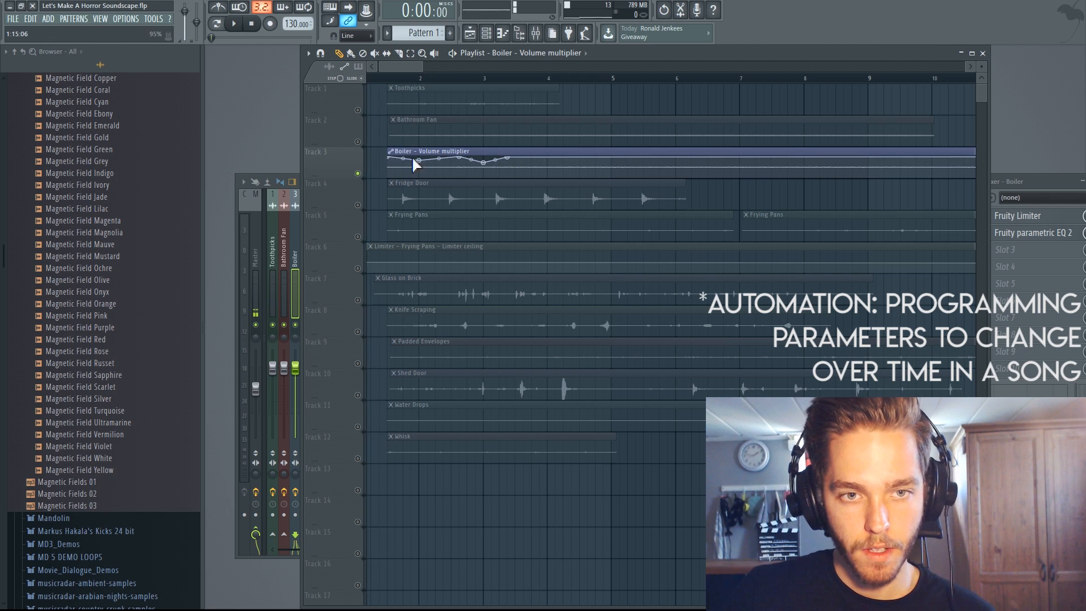
# - Move the Boiler clip to the very start of the playlist and start playback
pyautogui.hotkey('ctrl', 'a')
pyautogui.moveTo(423, 151); pyautogui.dragTo(377, 151)
pyautogui.press('space')
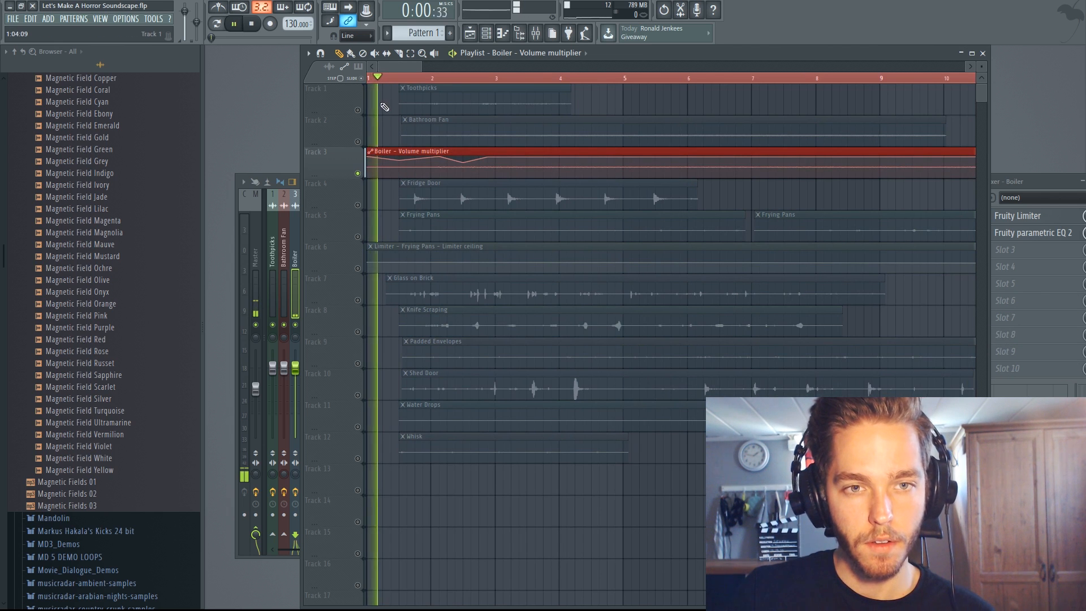
# - Extend the Boiler volume automation with alternating low and high points from about bar 3 to bar 7 during playback
pyautogui.scroll(-2, 504, 155)
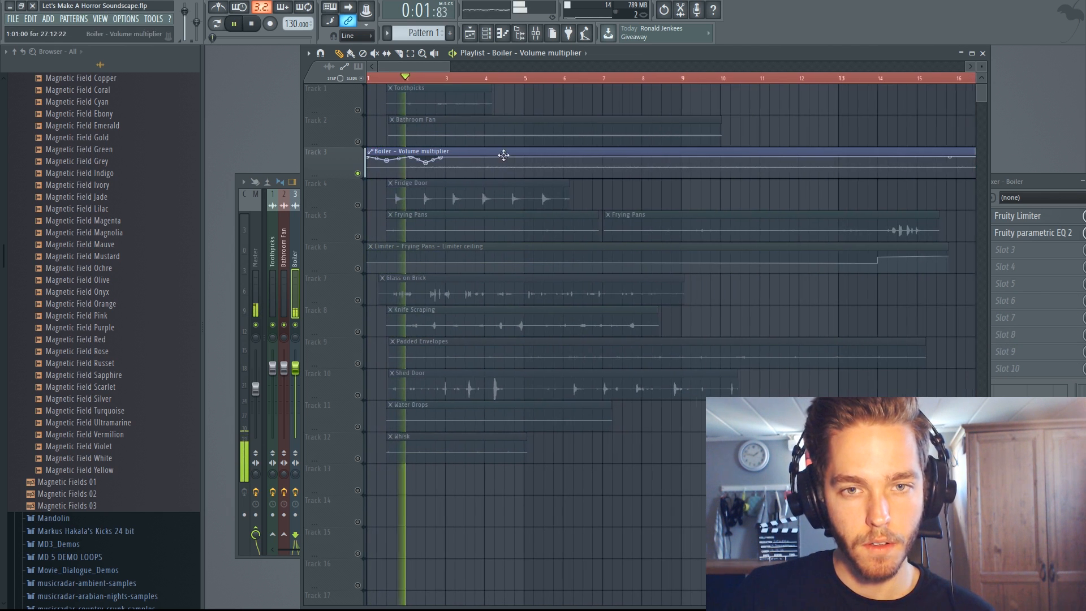
pyautogui.rightClick(466, 165)
pyautogui.rightClick(513, 157)
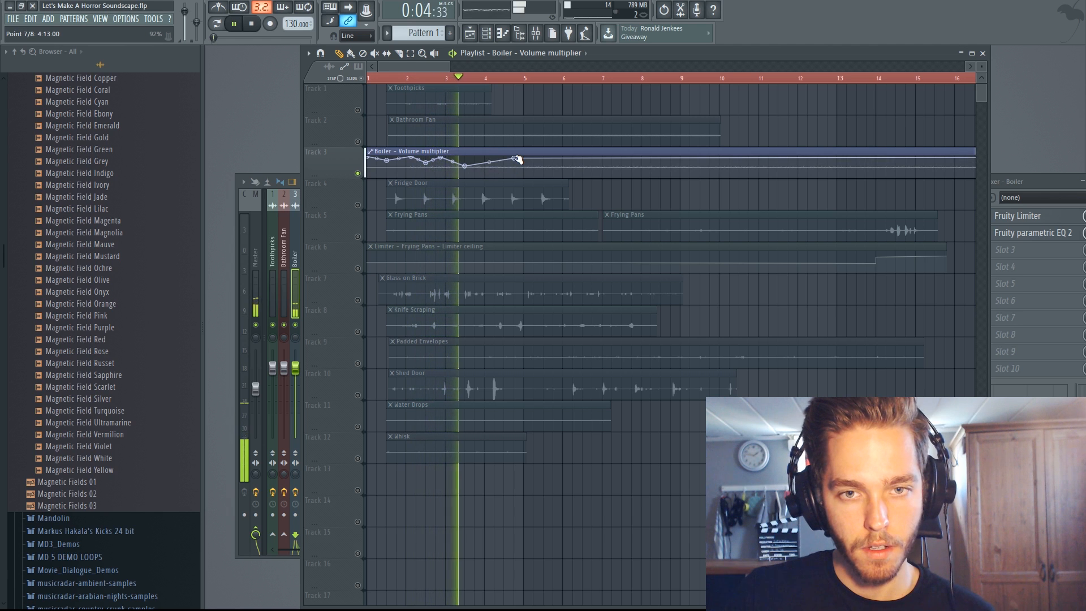
pyautogui.rightClick(573, 167)
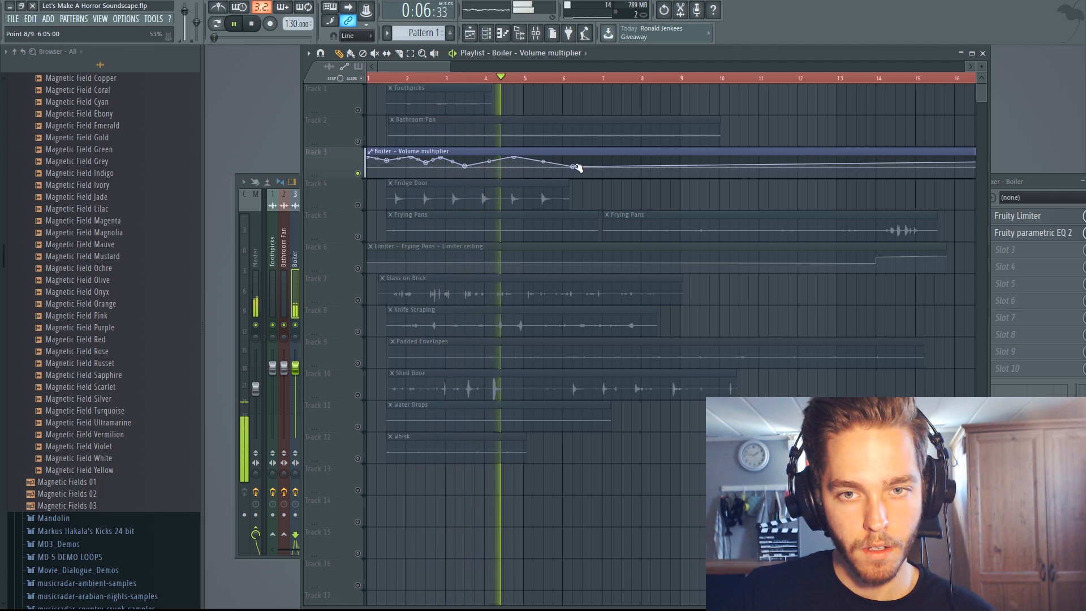
pyautogui.rightClick(612, 159)
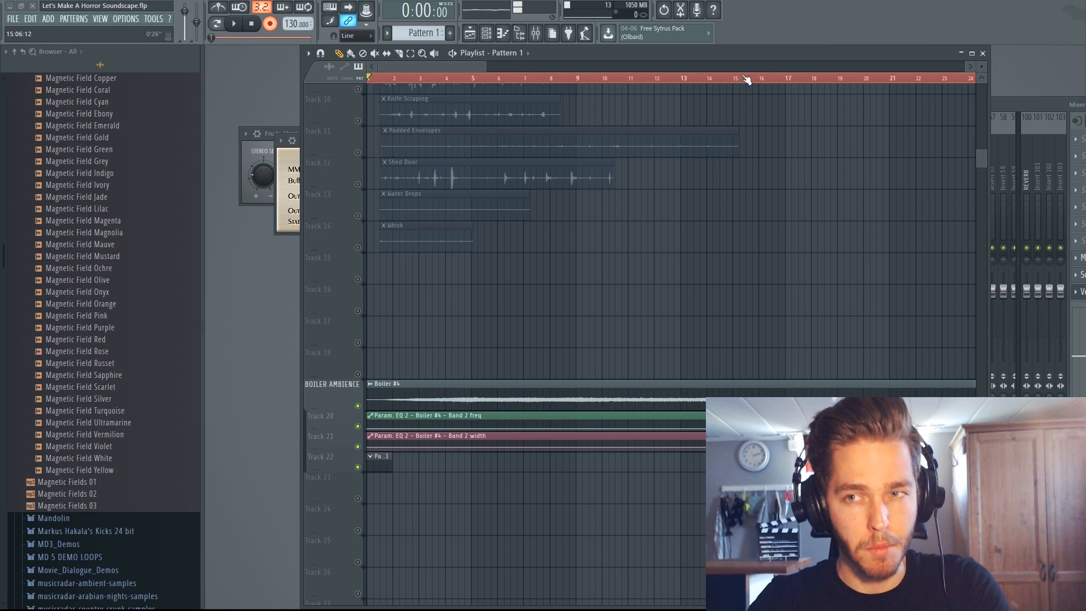
# - Record a frequency sweep of band 2 in the Boiler #4 insert's Fruity parametric EQ 2
pyautogui.moveTo(1033, 103); pyautogui.dragTo(822, 91)
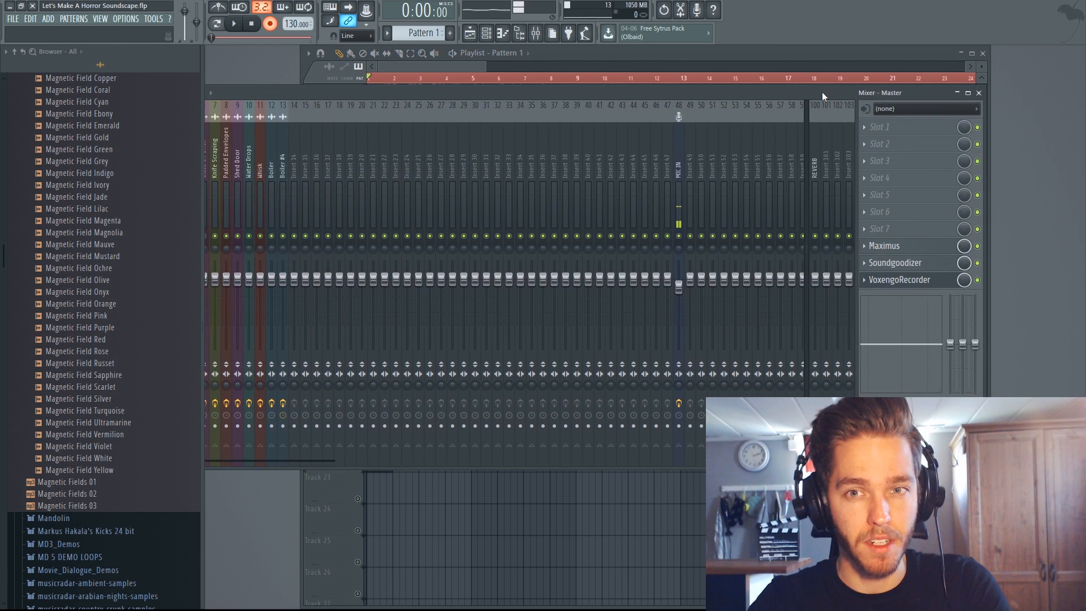
pyautogui.click(284, 168)
pyautogui.click(882, 128)
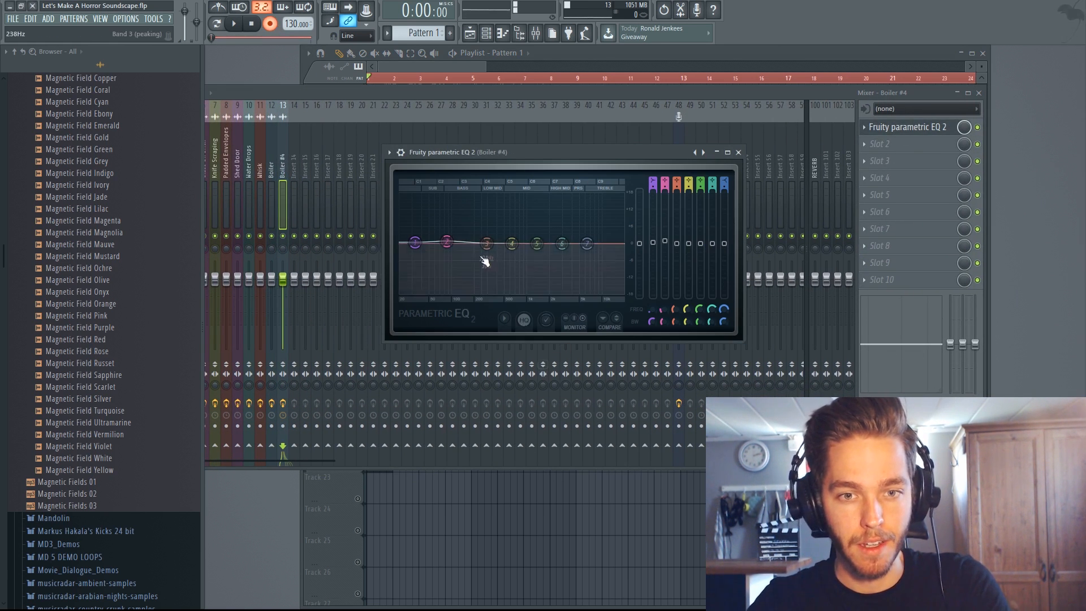
pyautogui.press('space')
pyautogui.moveTo(447, 241); pyautogui.dragTo(512, 243)
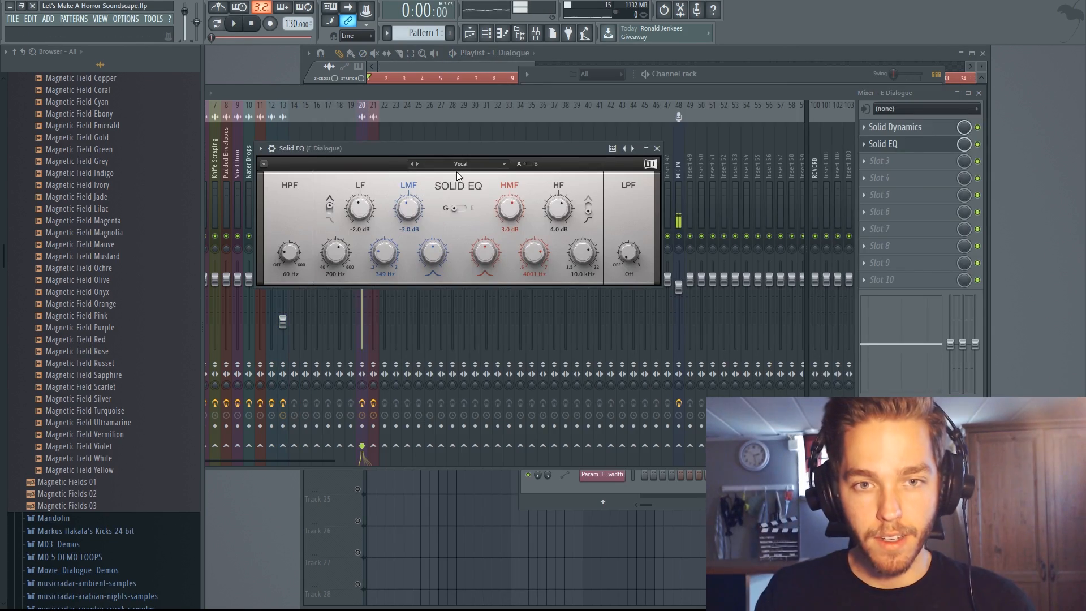
# - Close Solid EQ, and set the M Dialogue insert's RC 48 reverb mix to 35% while playing the dialogue
pyautogui.click(656, 148)
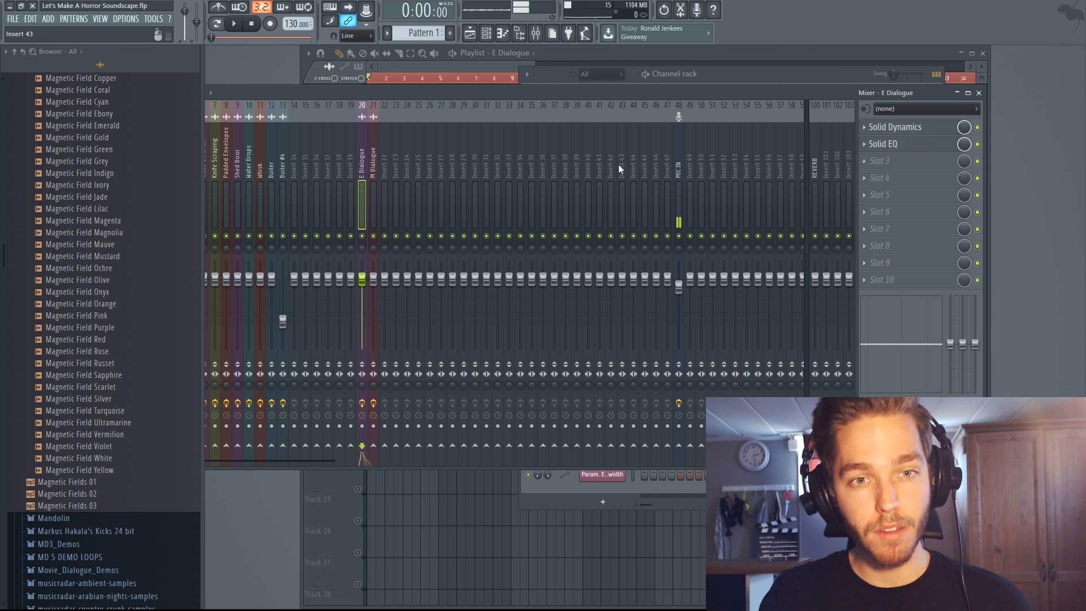
pyautogui.click(373, 171)
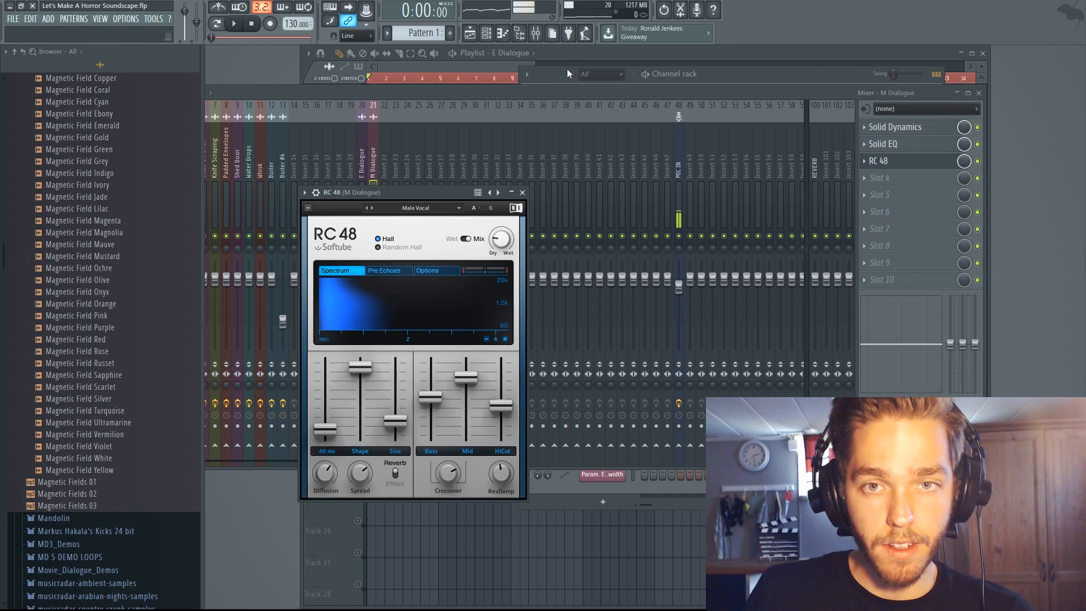
pyautogui.click(577, 54)
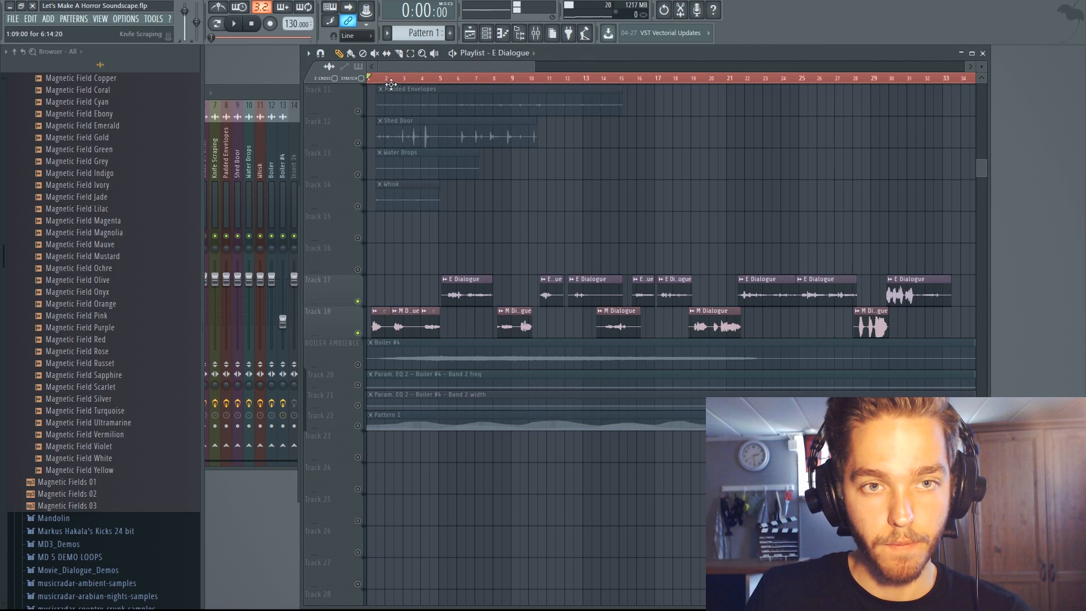
pyautogui.press('space')
pyautogui.click(283, 94)
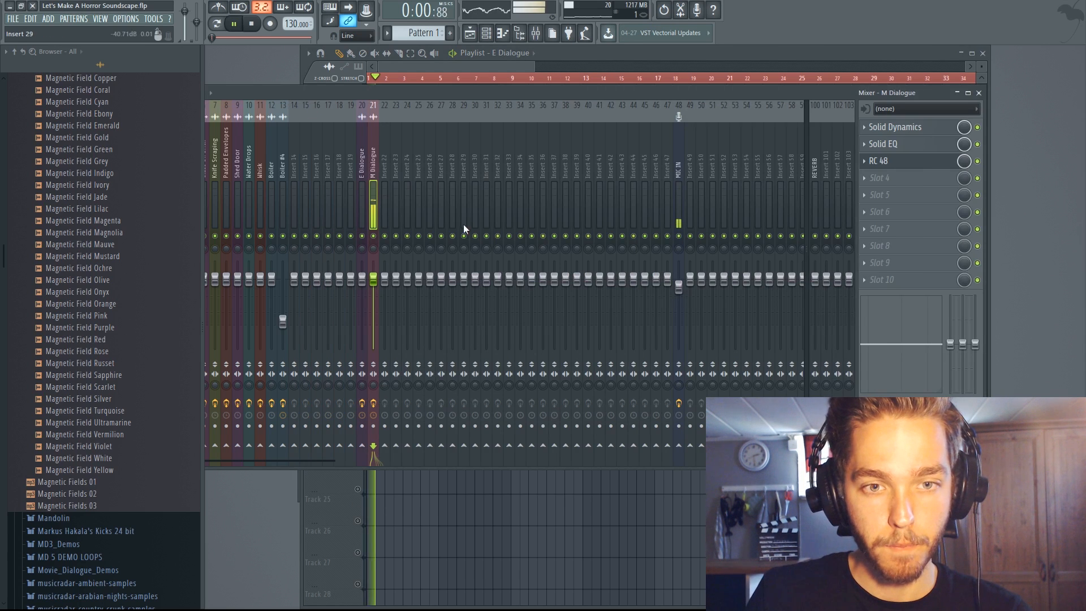
pyautogui.click(901, 164)
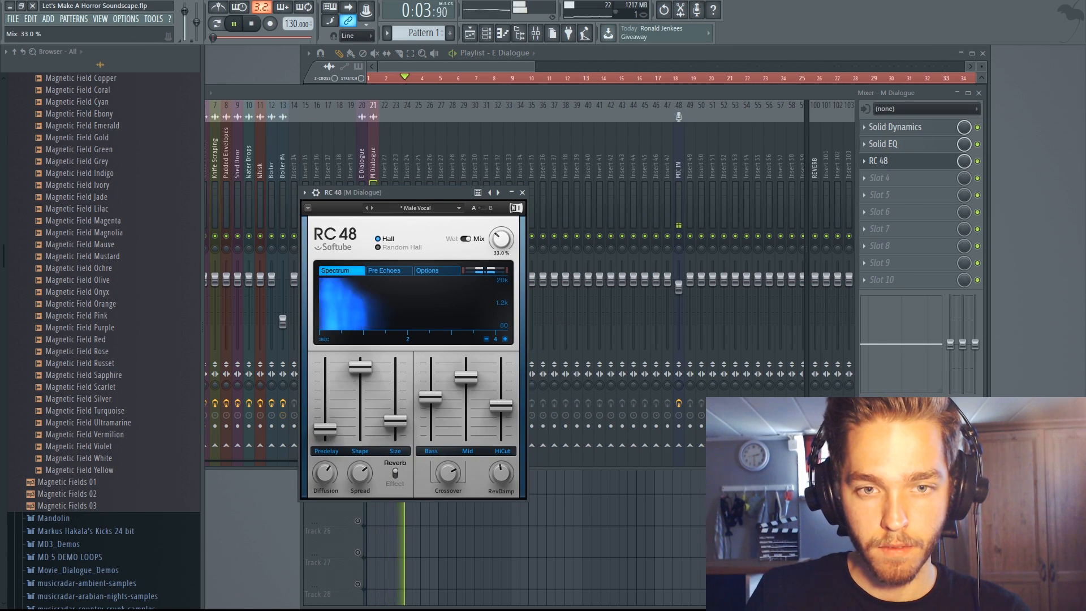
pyautogui.moveTo(500, 242); pyautogui.dragTo(500, 240)
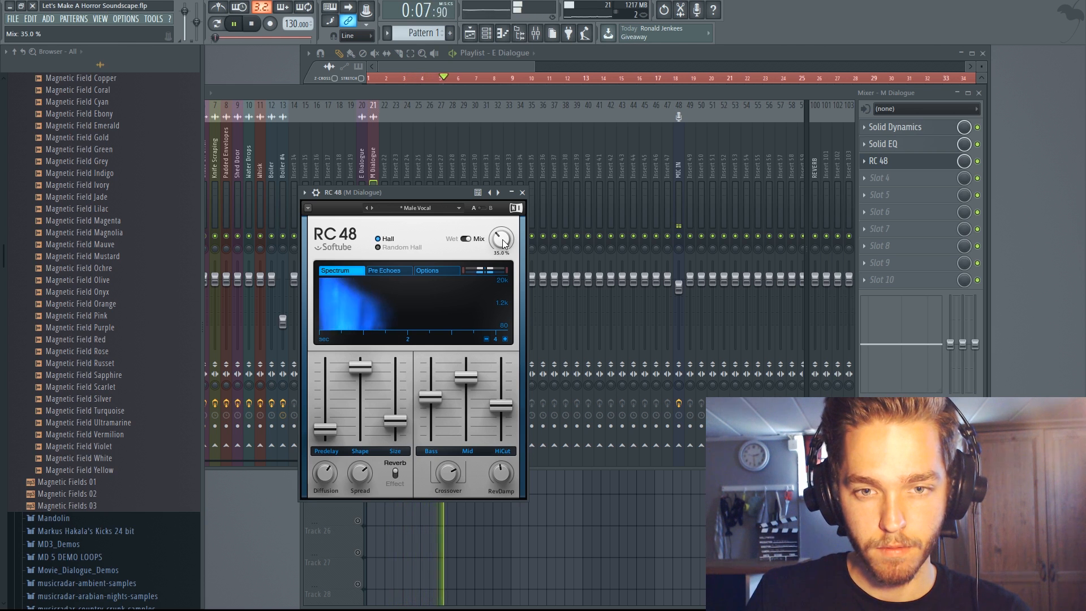
pyautogui.press('space')
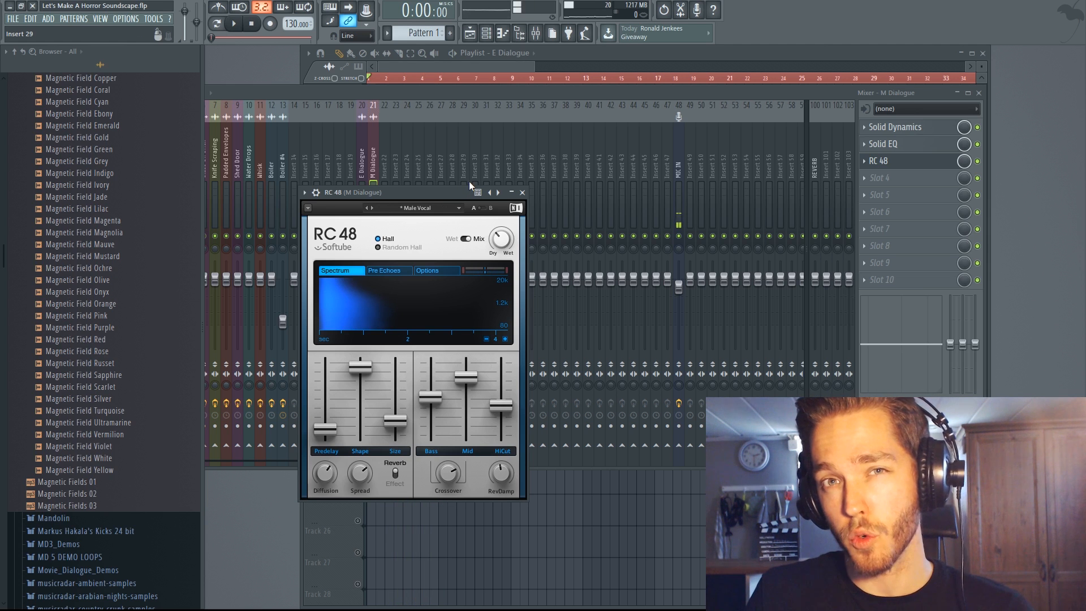
# - Send the M Dialogue insert to the REVERB bus and play the dialogue
pyautogui.click(376, 160)
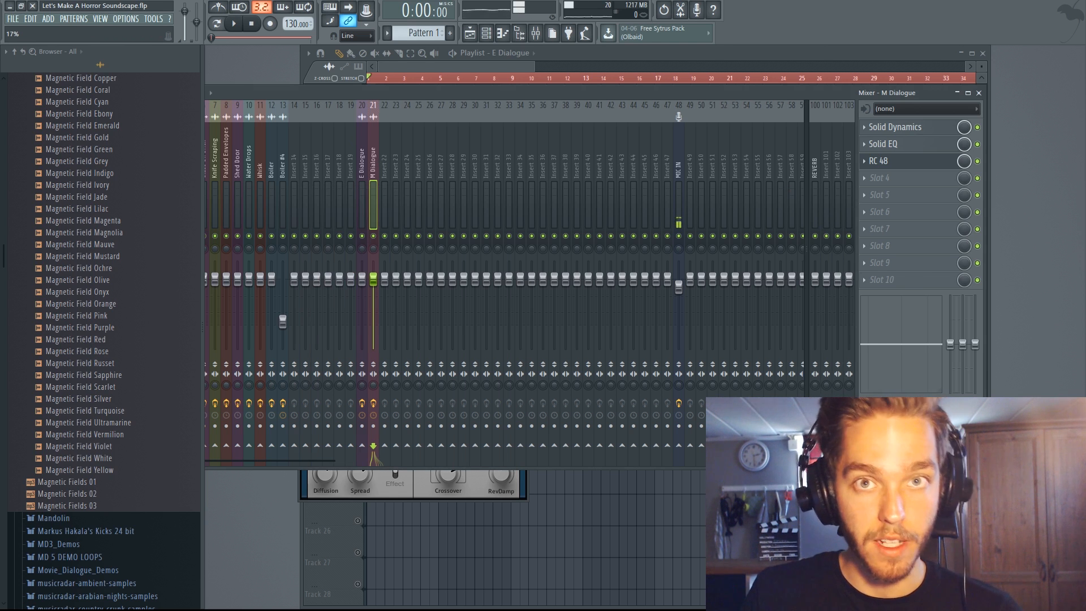
pyautogui.press('space')
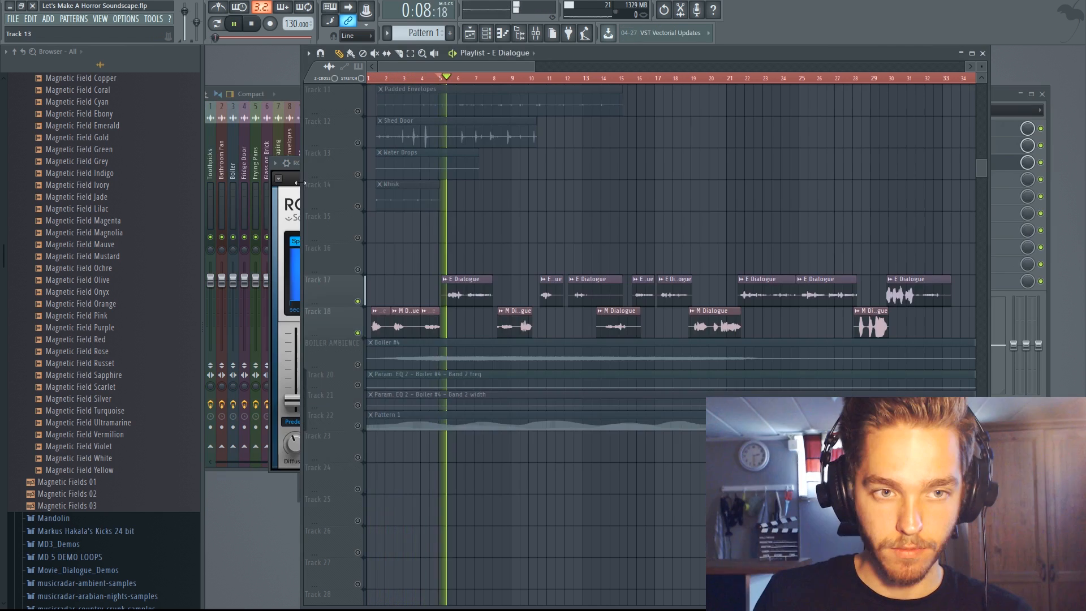
# - Raise the RC 48 reverb mix on the E Dialogue insert to 37% and close the plugin
pyautogui.click(298, 183)
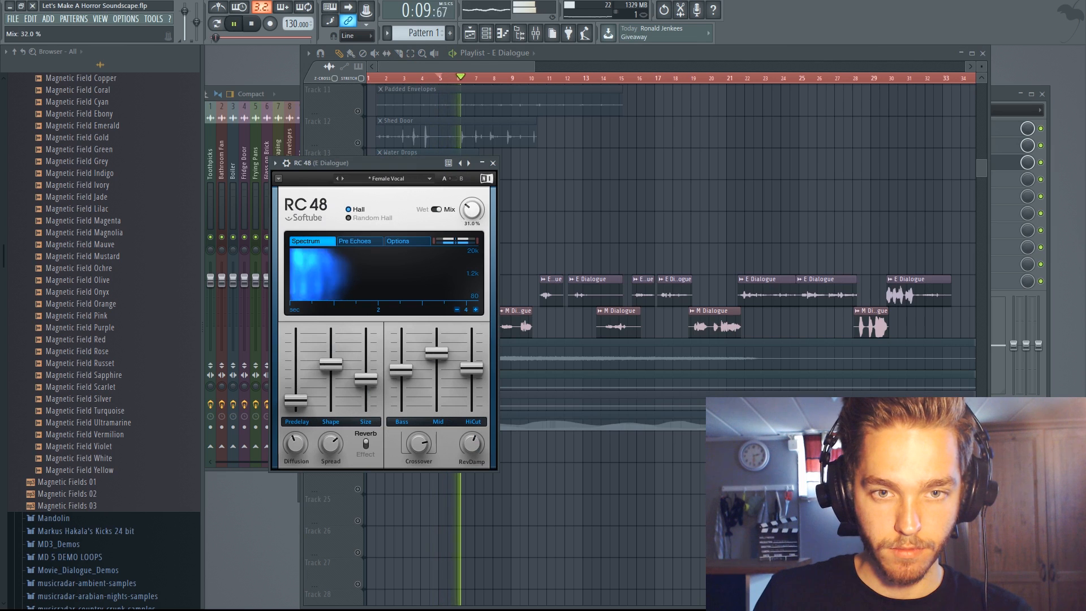
pyautogui.moveTo(472, 209); pyautogui.dragTo(473, 206)
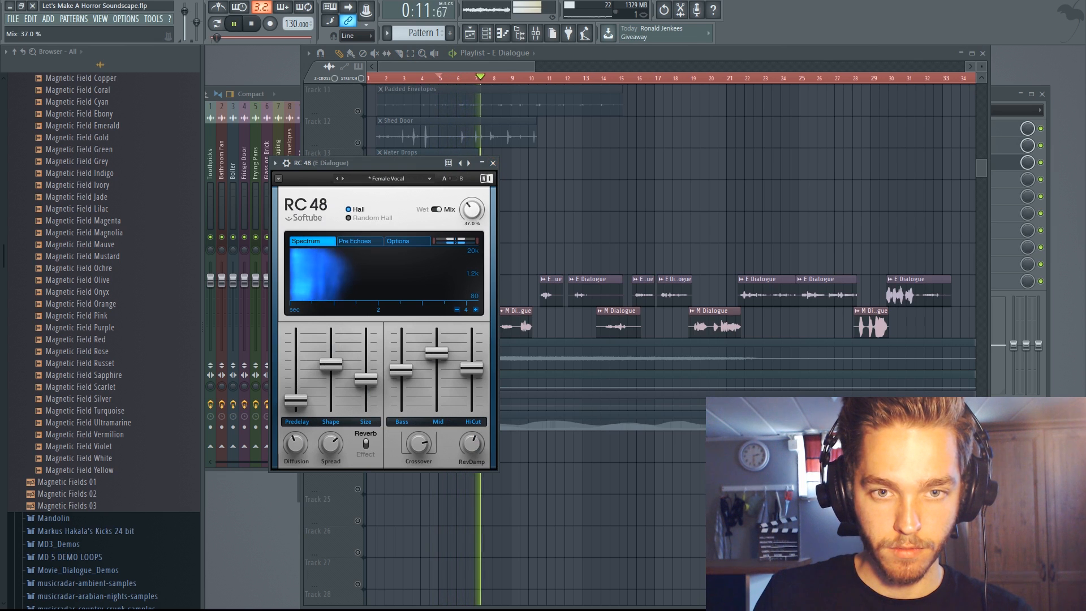
pyautogui.click(492, 164)
# - Adjust the E Dialogue insert's send level to the REVERB bus during playback, and stop playback in the playlist
pyautogui.click(284, 90)
pyautogui.press('space')
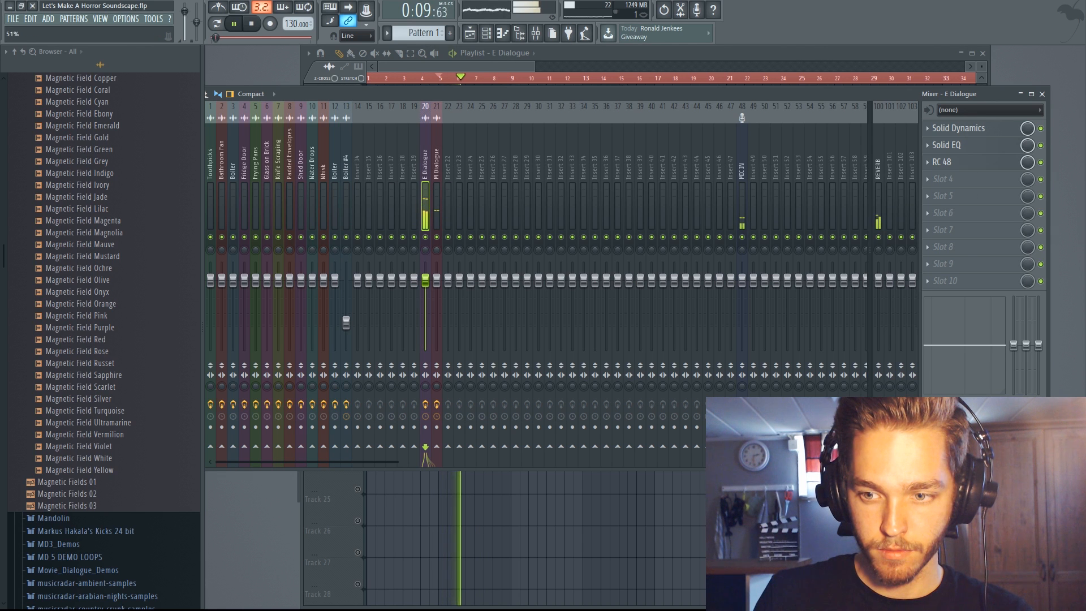
pyautogui.press('space')
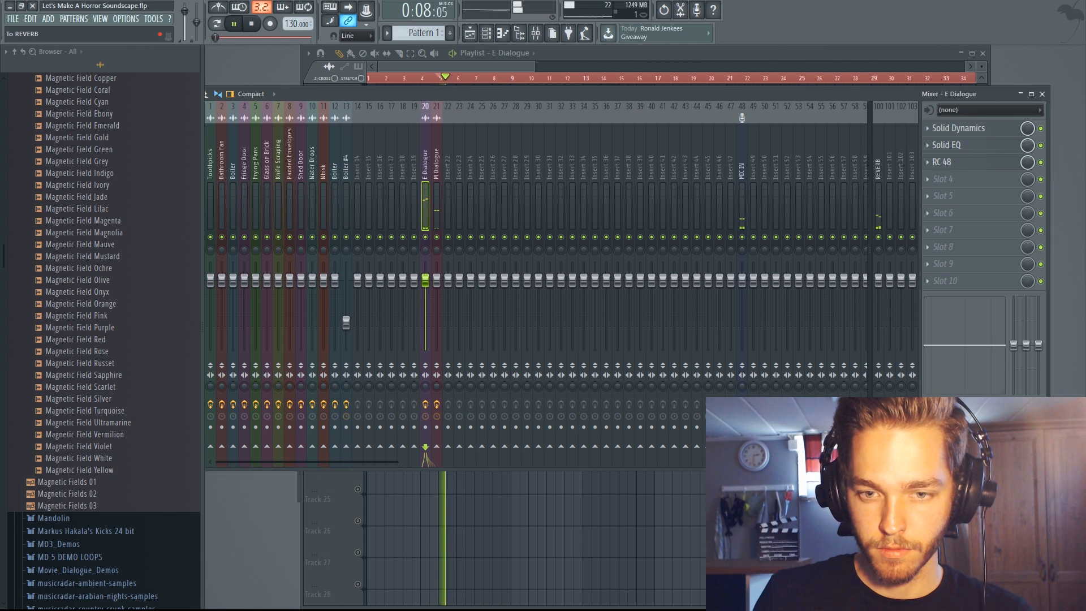
pyautogui.click(438, 161)
pyautogui.click(430, 165)
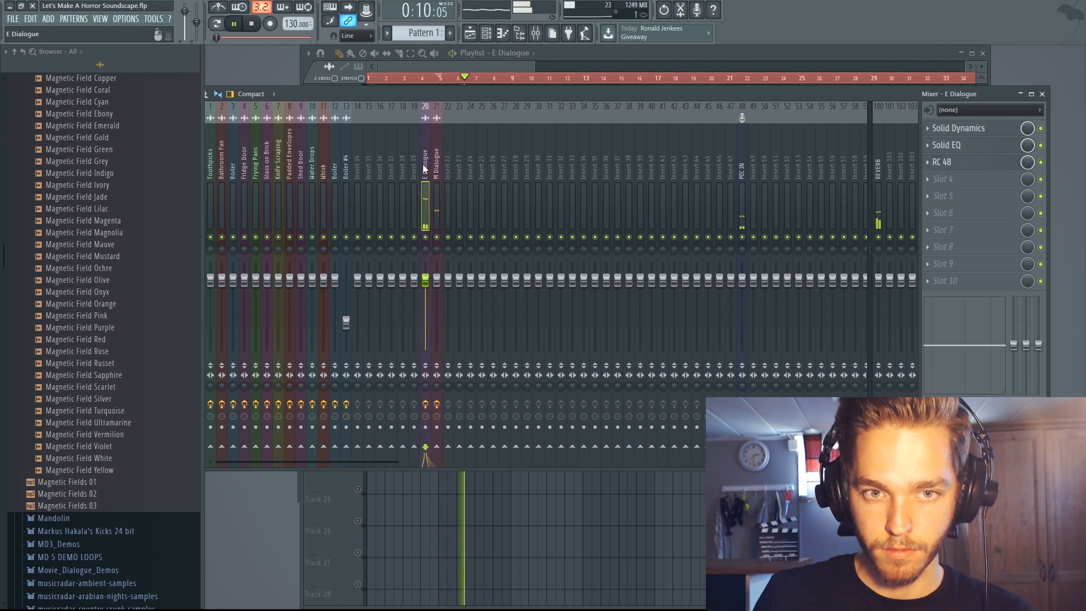
pyautogui.press('F5')
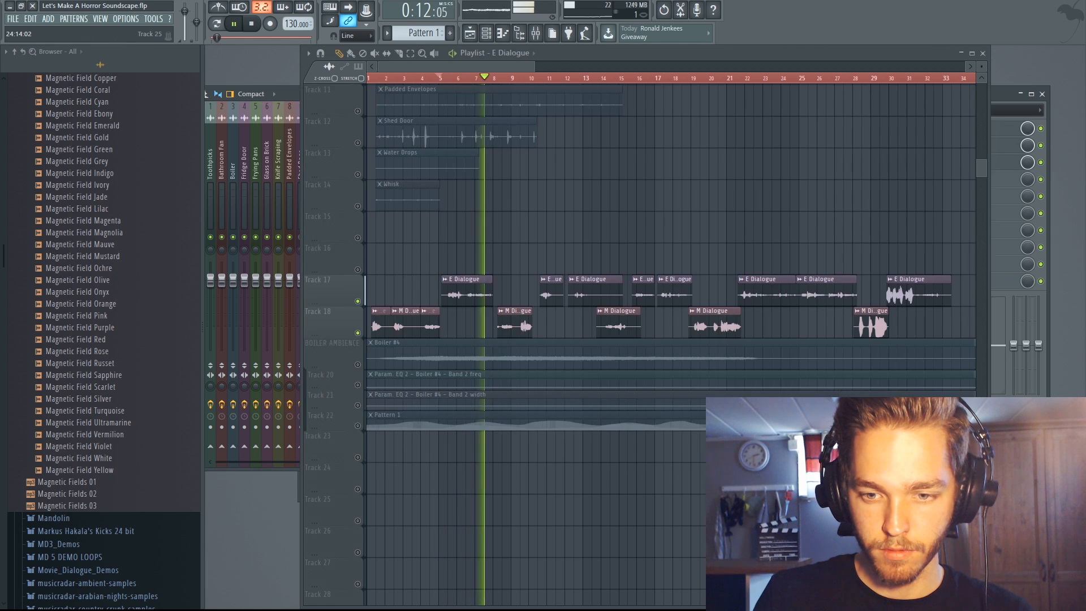
pyautogui.press('space')
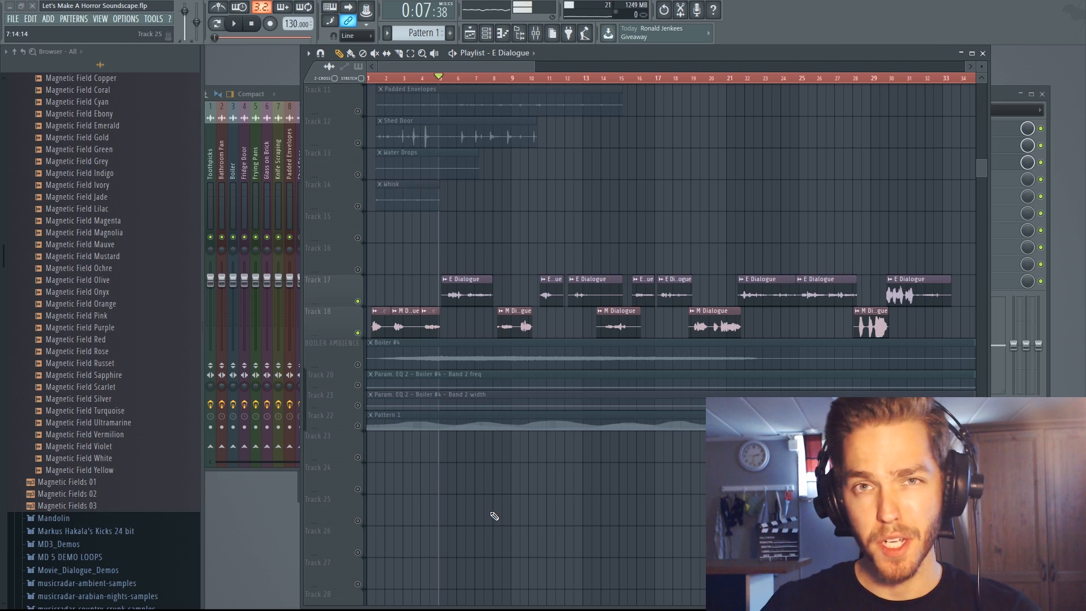
# - Play the arrangement and move the Bathroom Fan clip on Track 5 to a later point in the playlist
pyautogui.scroll(6, 524, 271)
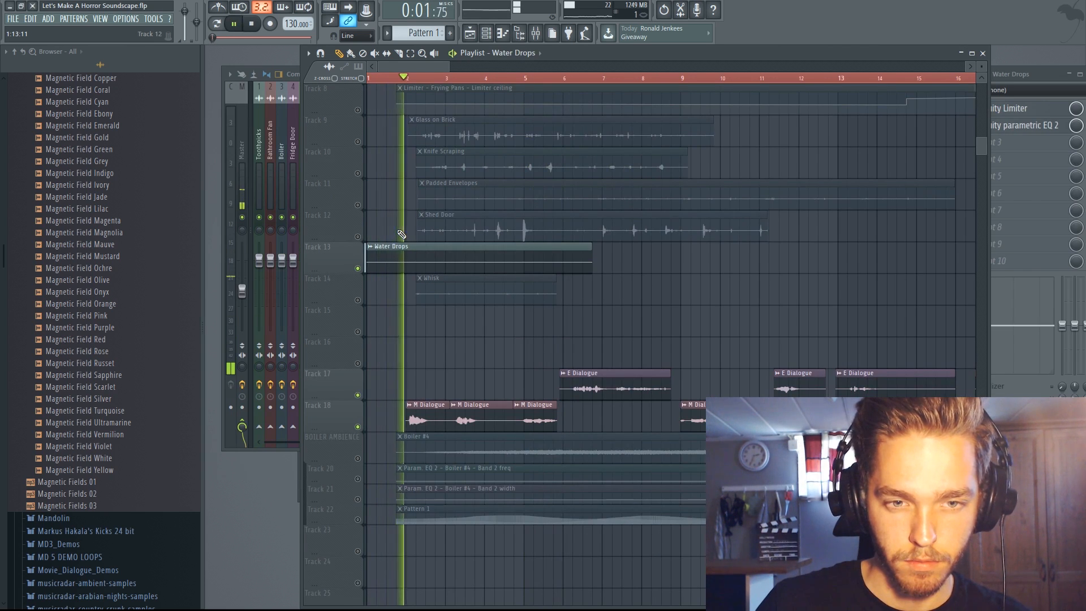
pyautogui.scroll(3, 399, 230)
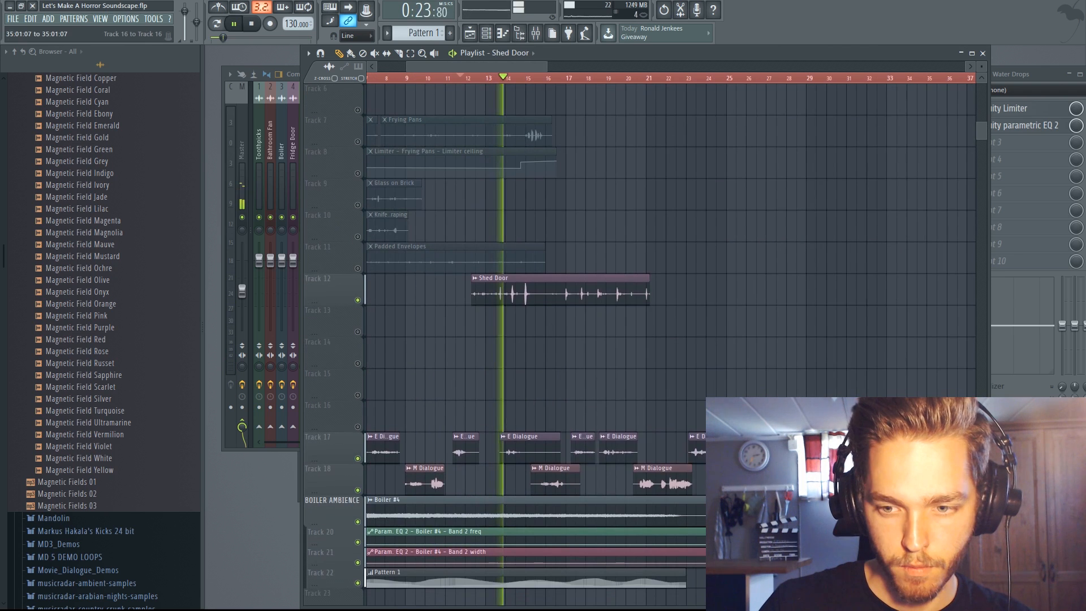
pyautogui.scroll(5, 557, 366)
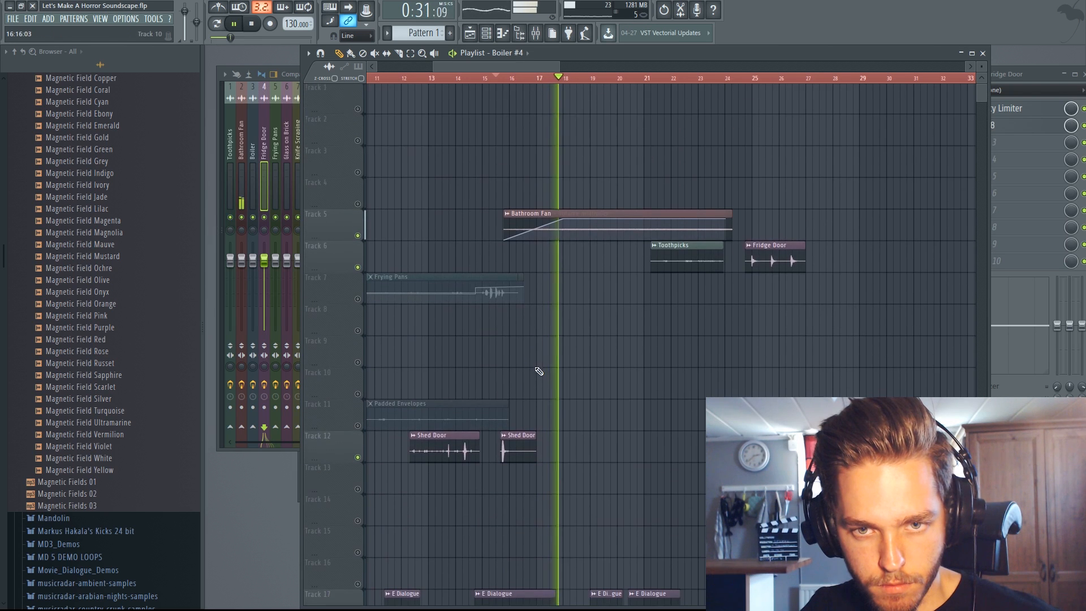
pyautogui.moveTo(537, 224); pyautogui.dragTo(623, 215)
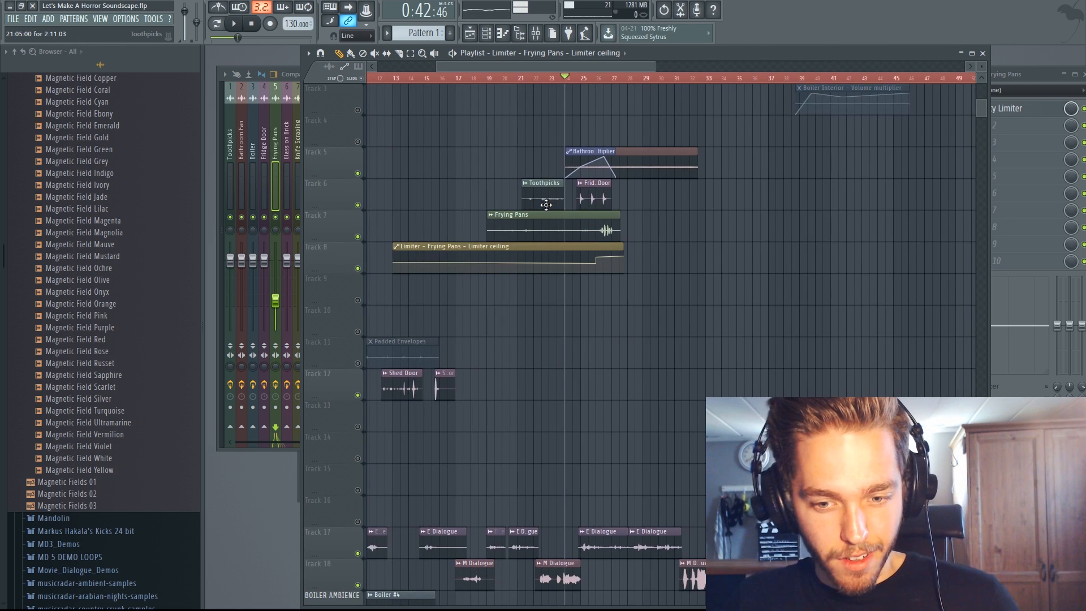
# - Reverse the Frying Pans sample in its channel settings and return to the playlist
pyautogui.scroll(-3, 502, 224)
pyautogui.scroll(-3, 503, 223)
pyautogui.scroll(5, 516, 208)
pyautogui.doubleClick(452, 196)
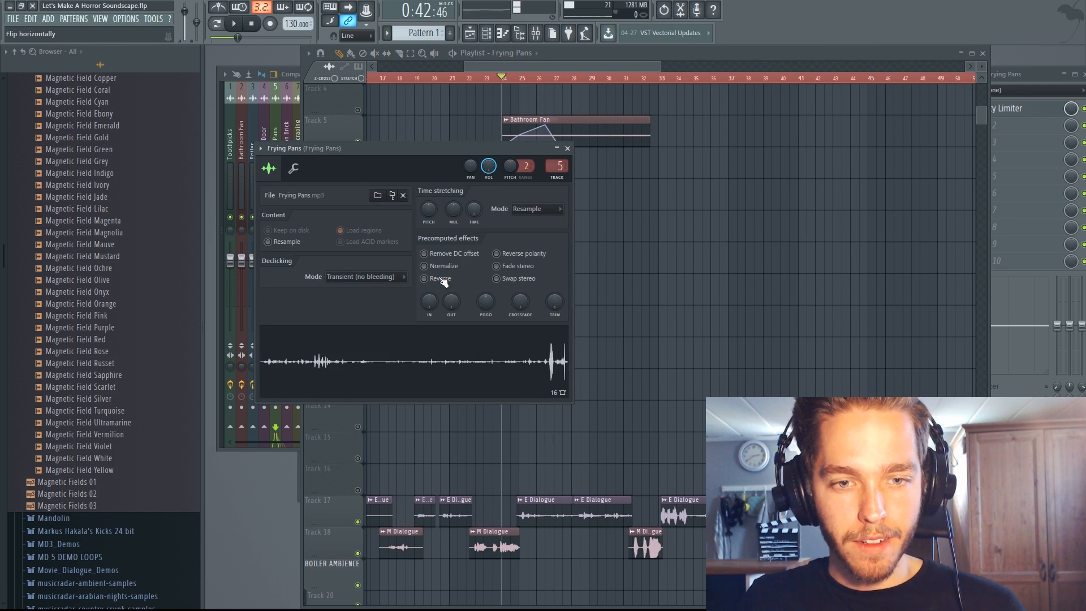
pyautogui.click(490, 53)
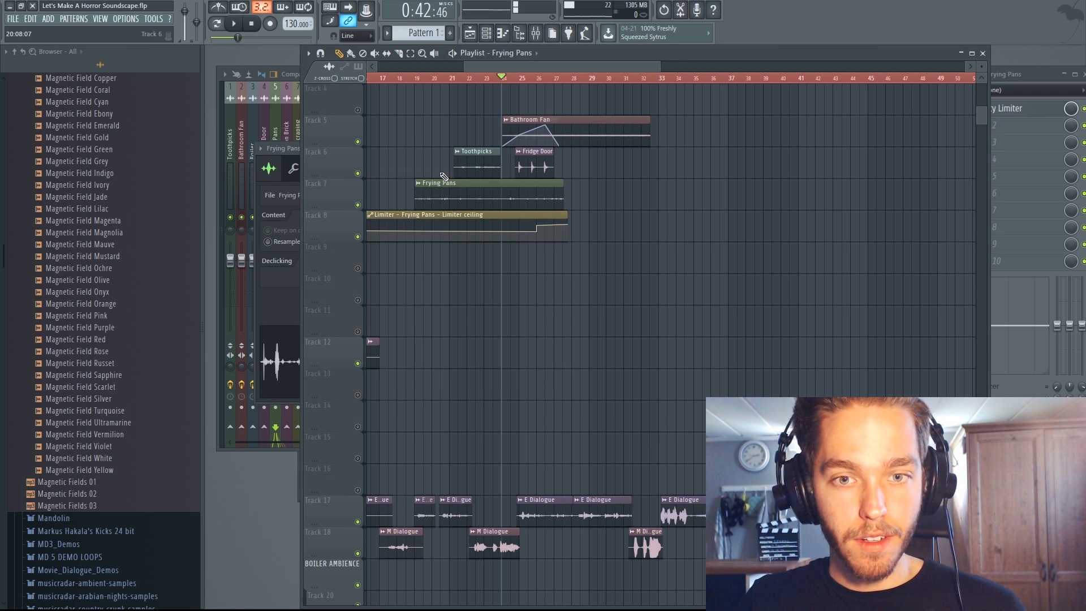
# - Solo the Frying Pans track and play the reversed sample from about bar 19
pyautogui.rightClick(358, 205)
pyautogui.click(419, 80)
pyautogui.press('space')
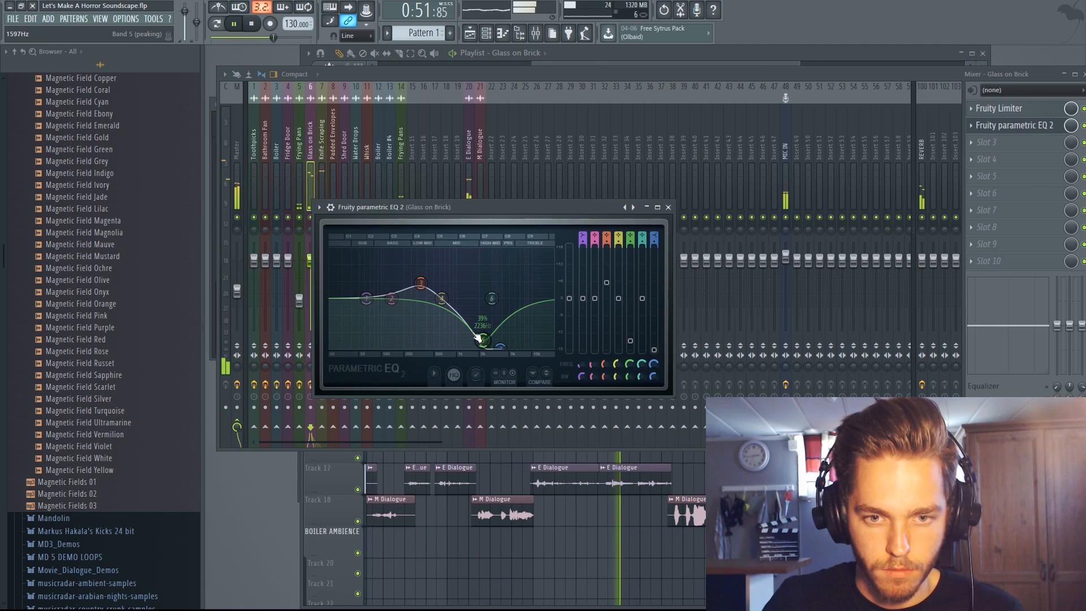
# - Lower band 5 of Fruity parametric EQ 2 on the Glass on Brick insert, near 2236 Hz
pyautogui.moveTo(480, 332); pyautogui.dragTo(483, 339)
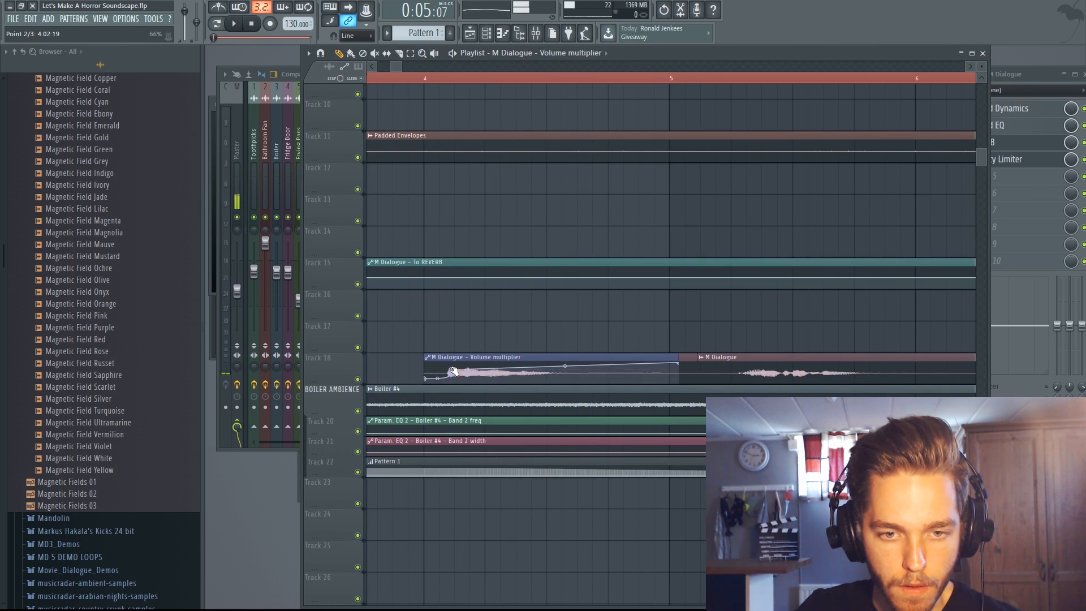
# - Play the arrangement and check the Shed Door, dialogue and Boiler #4 clips around bars 13 to 23
pyautogui.press('space')
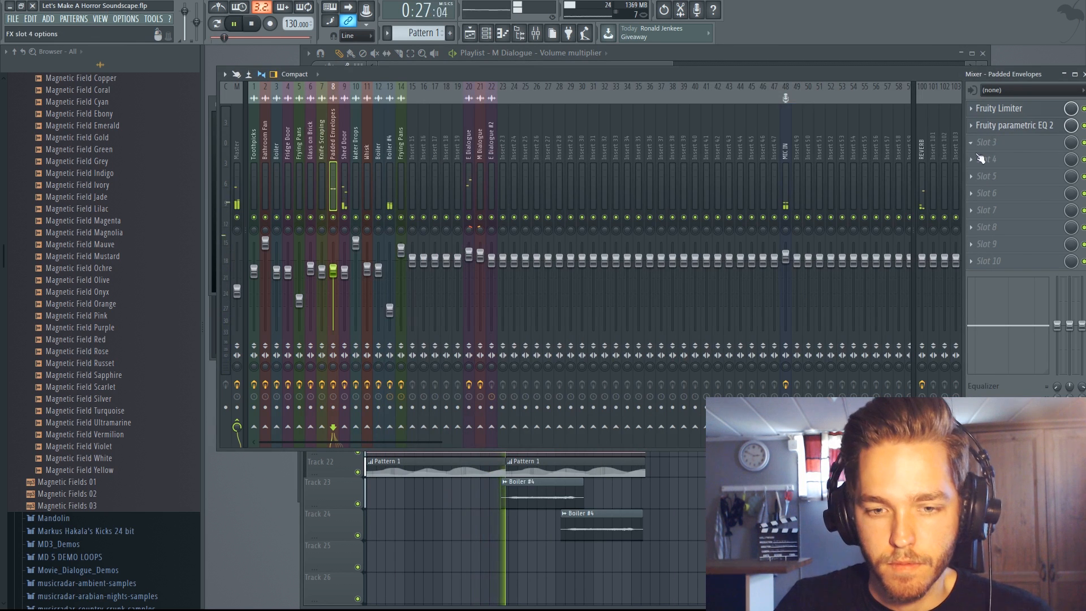
pyautogui.click(466, 540)
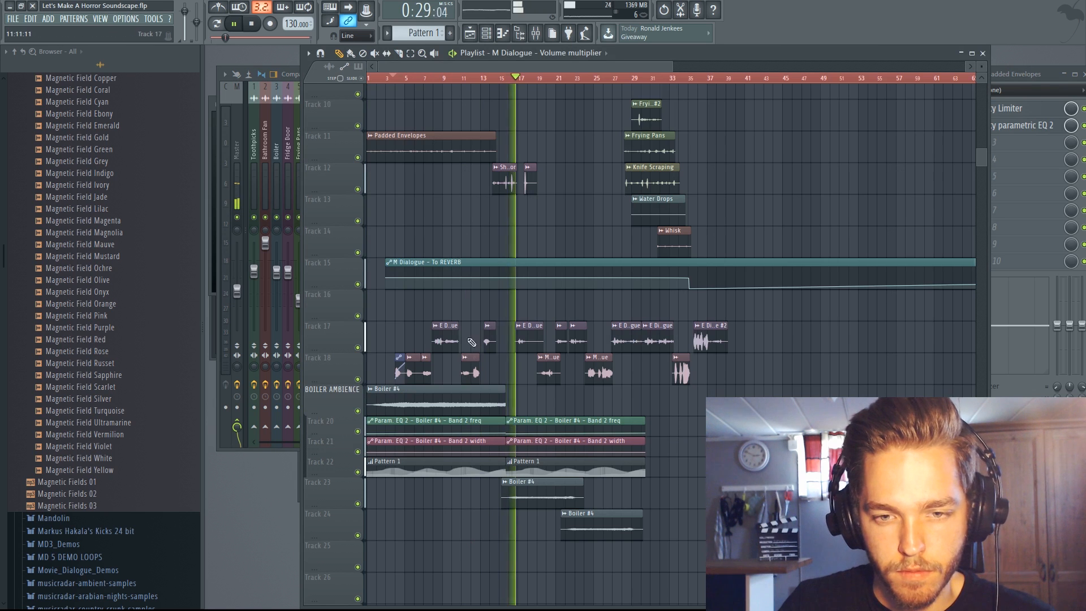
pyautogui.scroll(3, 476, 351)
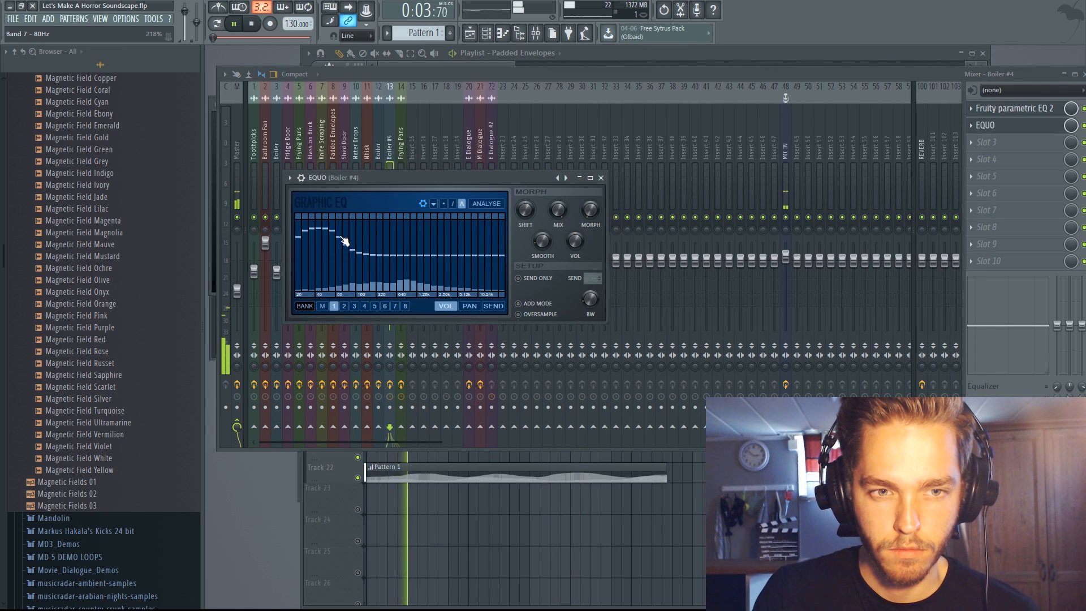
pyautogui.moveTo(344, 242)
pyautogui.mouseDown()
pyautogui.moveTo(311, 215)
pyautogui.moveTo(341, 249)
pyautogui.moveTo(351, 244)
pyautogui.moveTo(327, 230)
pyautogui.mouseUp()
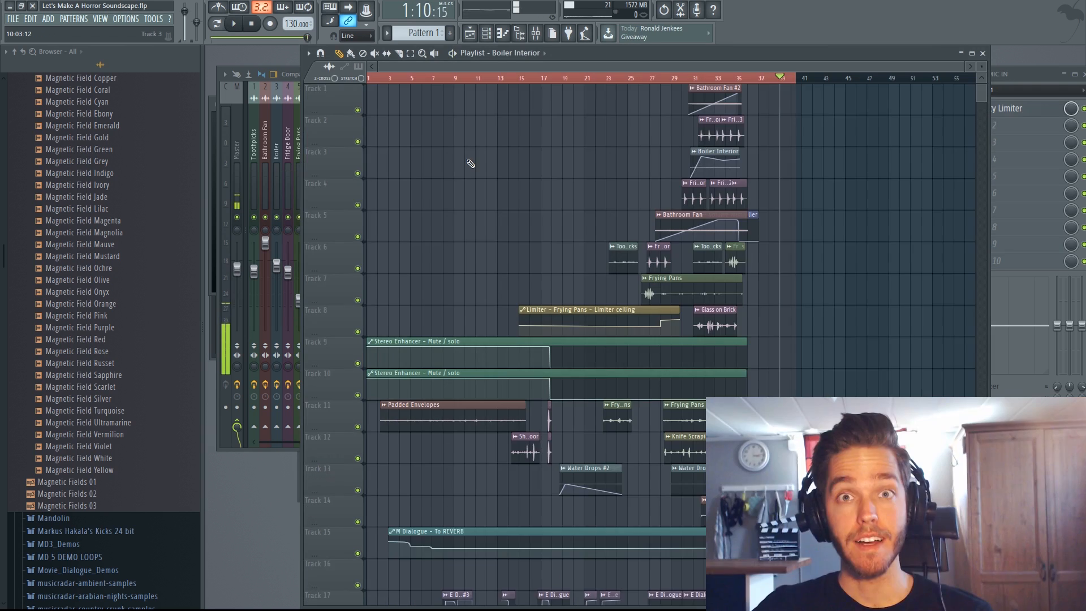
pyautogui.scroll(-4, 469, 165)
pyautogui.scroll(3, 470, 165)
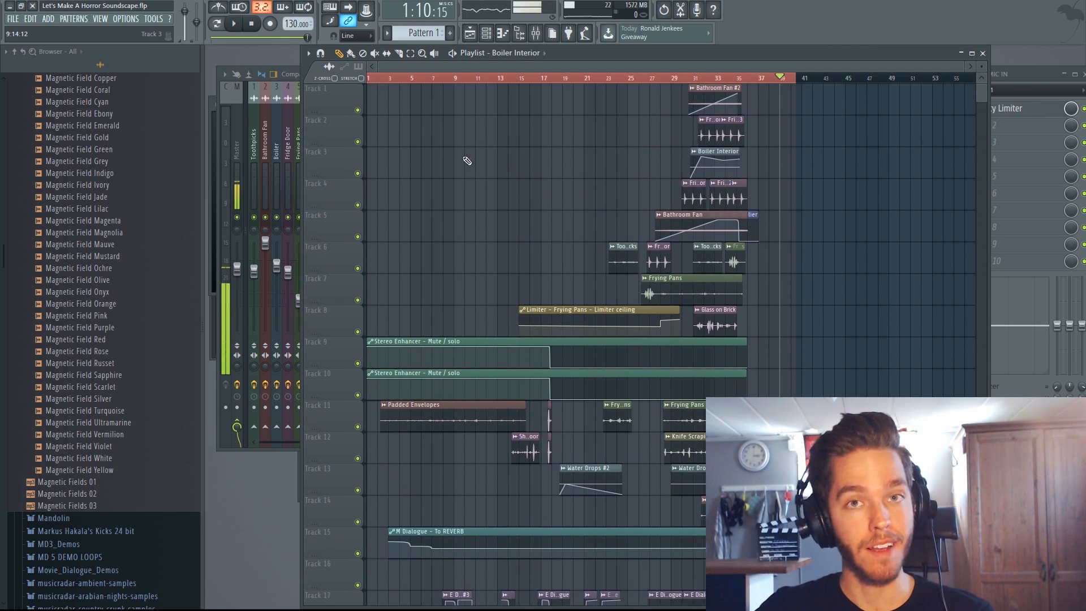